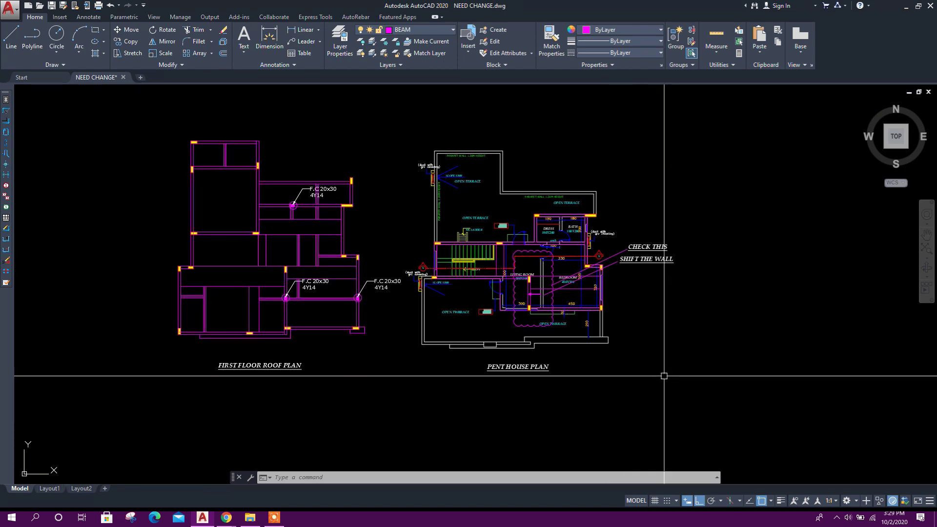
- Nudge the plan view slightly up and down, cancelling the active command
middle_drag(605, 400, 605, 385)
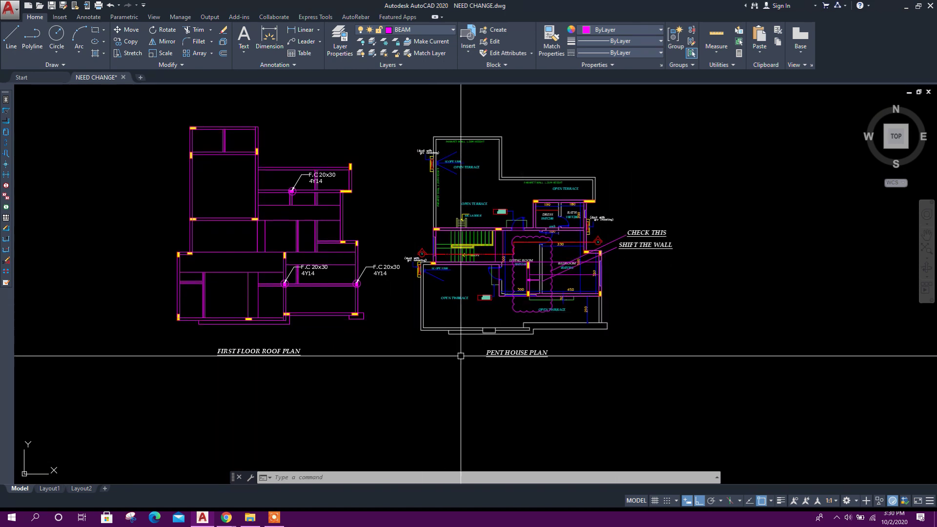
key(Escape)
key(Escape)
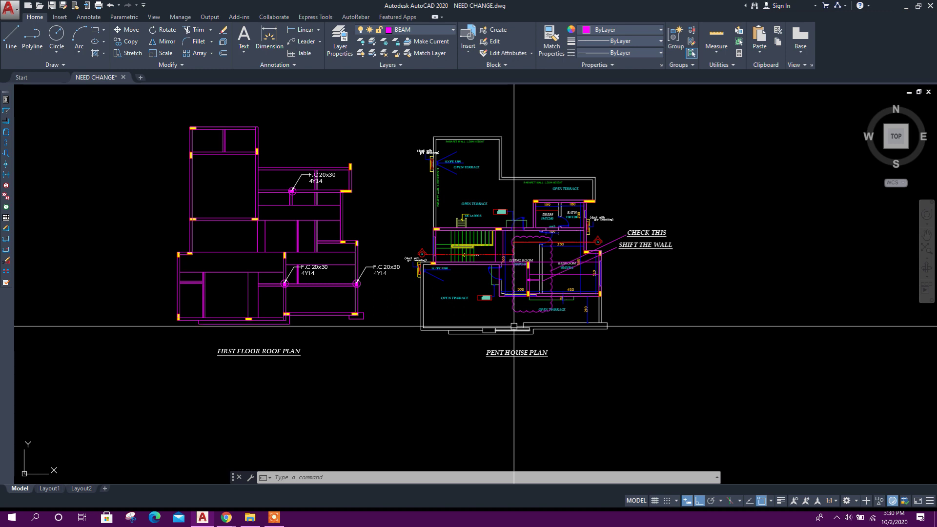
middle_drag(475, 359, 477, 345)
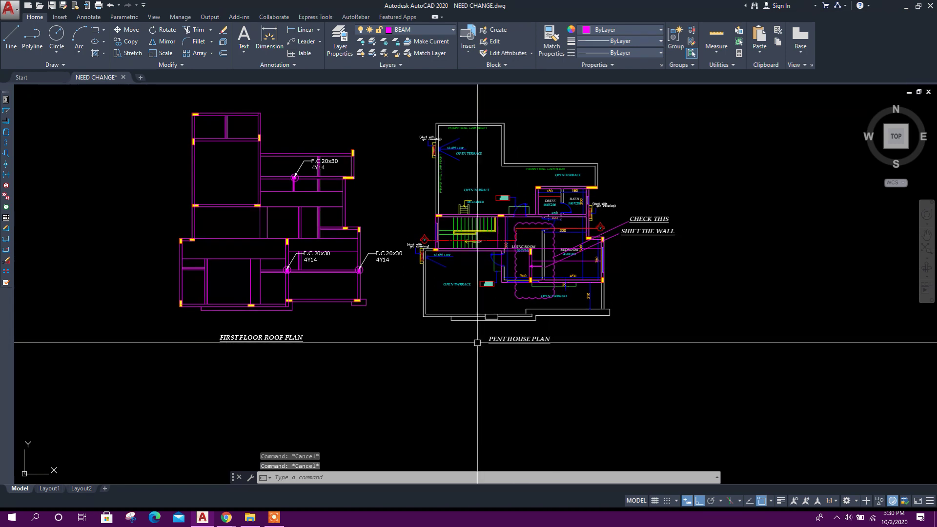
key(Escape)
middle_drag(408, 358, 410, 364)
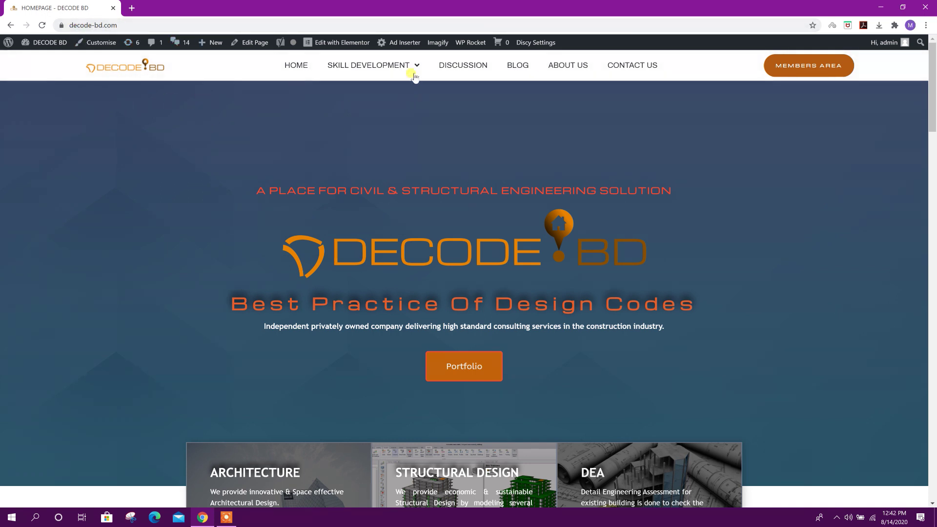
- Open DECODE BD's Tutorial page under SKILL DEVELOPMENT and browse its tutorial videos
mouse_move(419, 68)
click(370, 93)
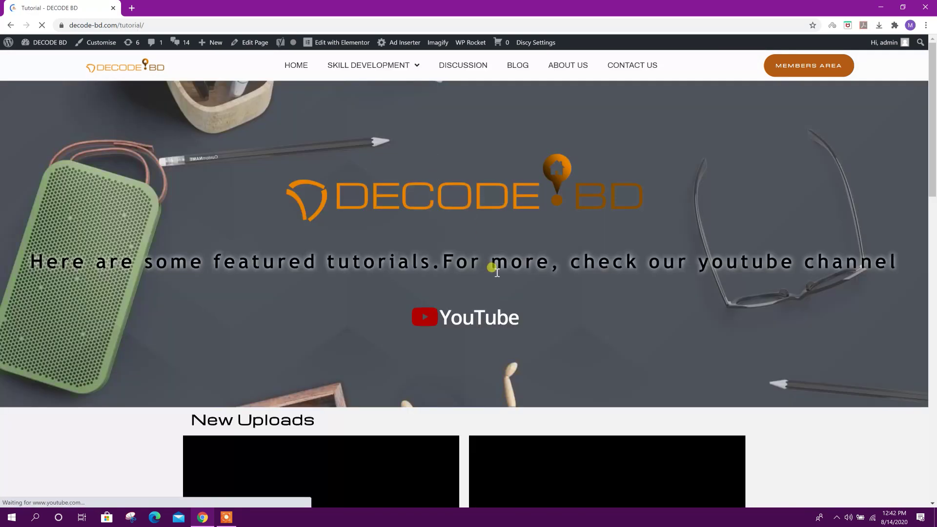
scroll(491, 280, down, 5)
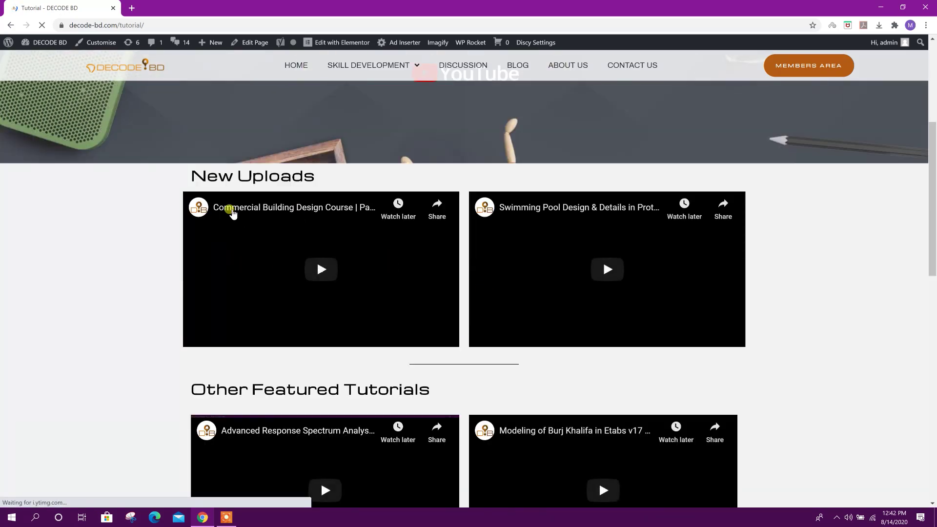
scroll(299, 286, down, 3)
scroll(300, 286, down, 10)
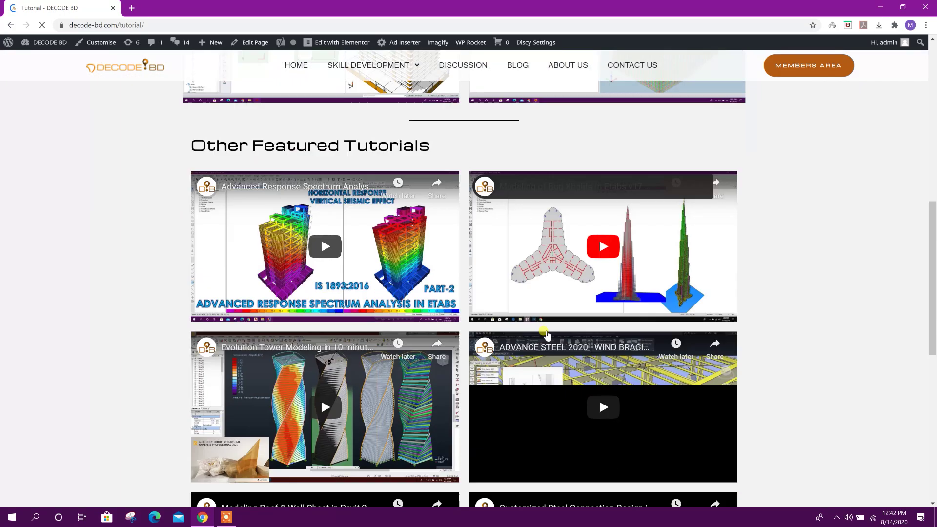
scroll(472, 275, up, 7)
scroll(472, 274, up, 10)
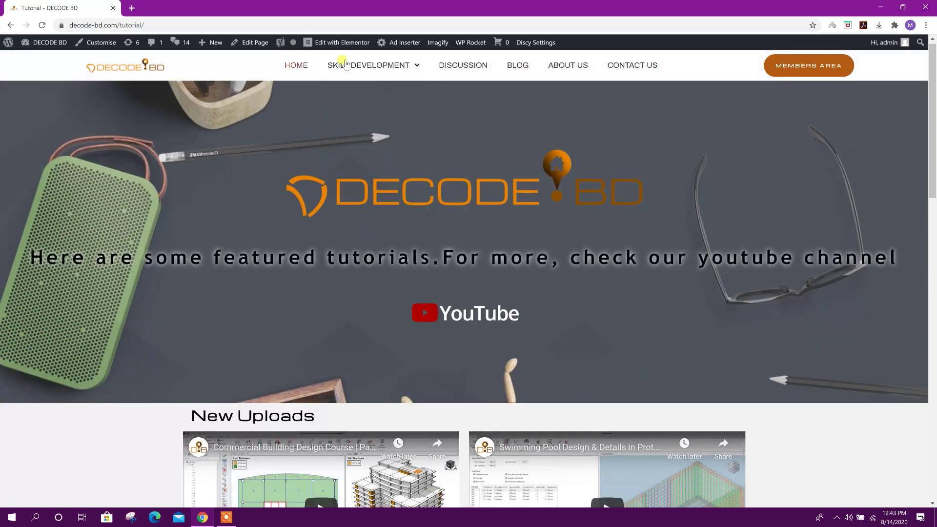
- Open the Resources page and scroll through its PDF and spreadsheet lists before going to Discussion
mouse_move(415, 67)
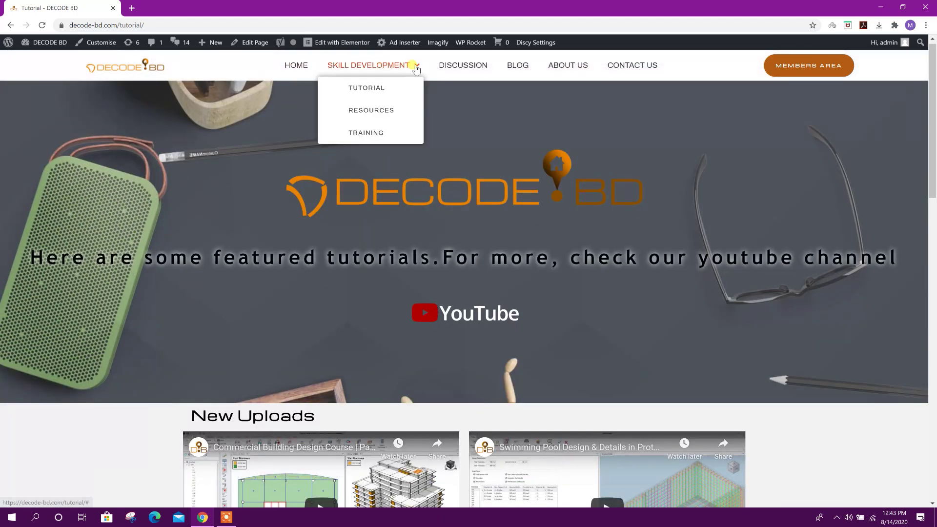
click(387, 112)
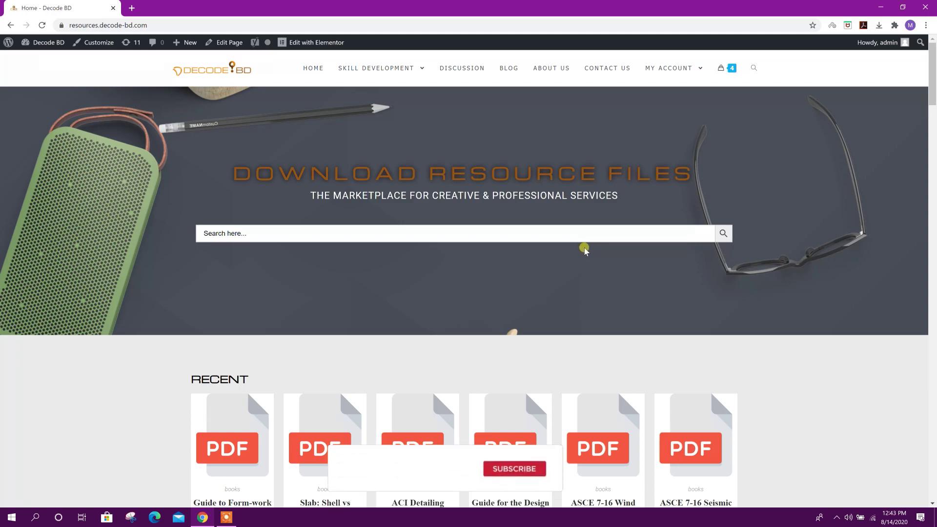
scroll(542, 251, down, 7)
scroll(488, 242, down, 15)
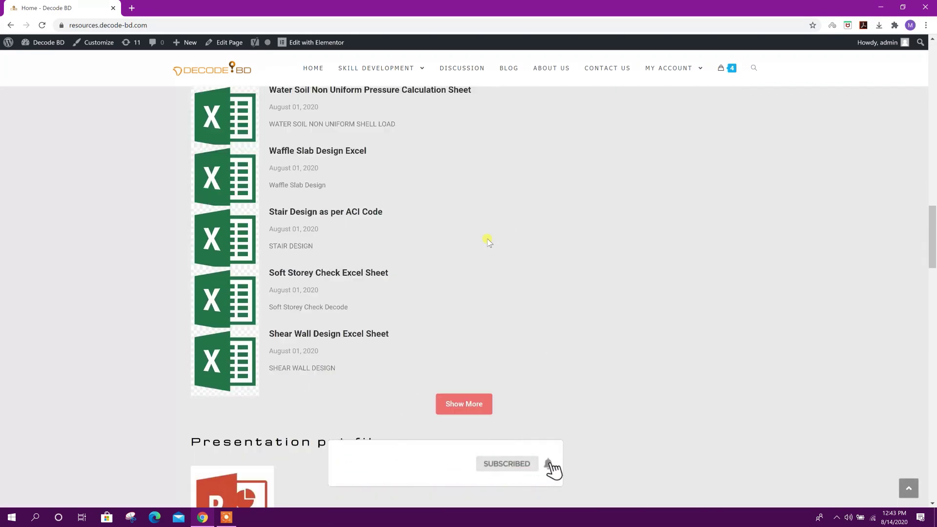
scroll(488, 239, down, 10)
scroll(487, 239, up, 8)
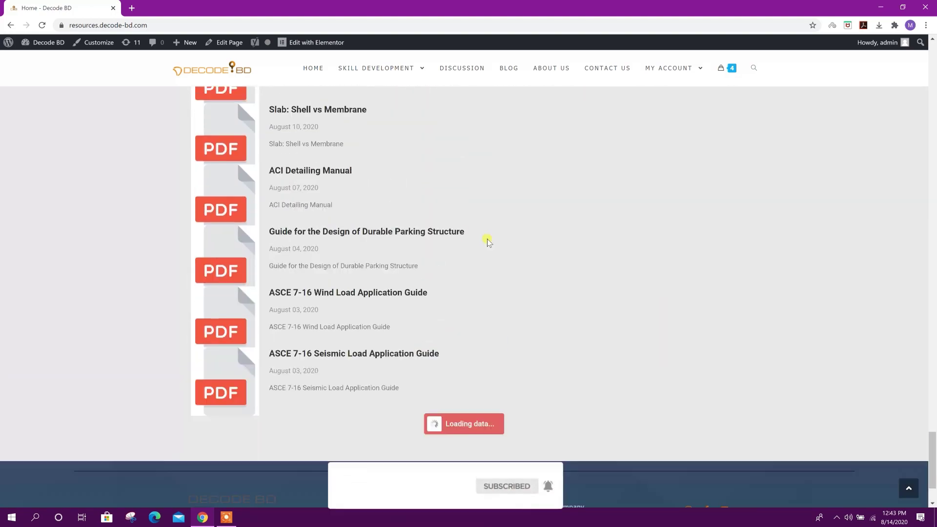
scroll(534, 313, down, 2)
scroll(533, 313, up, 20)
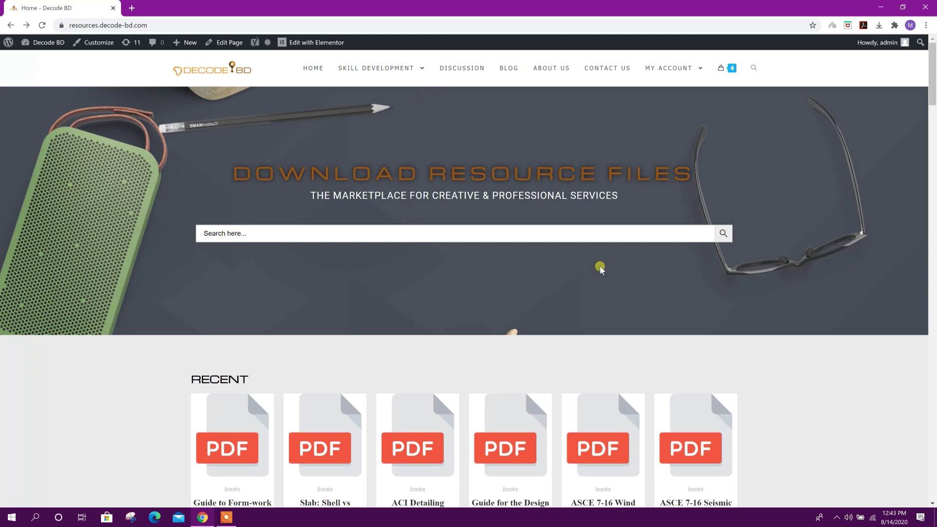
click(470, 71)
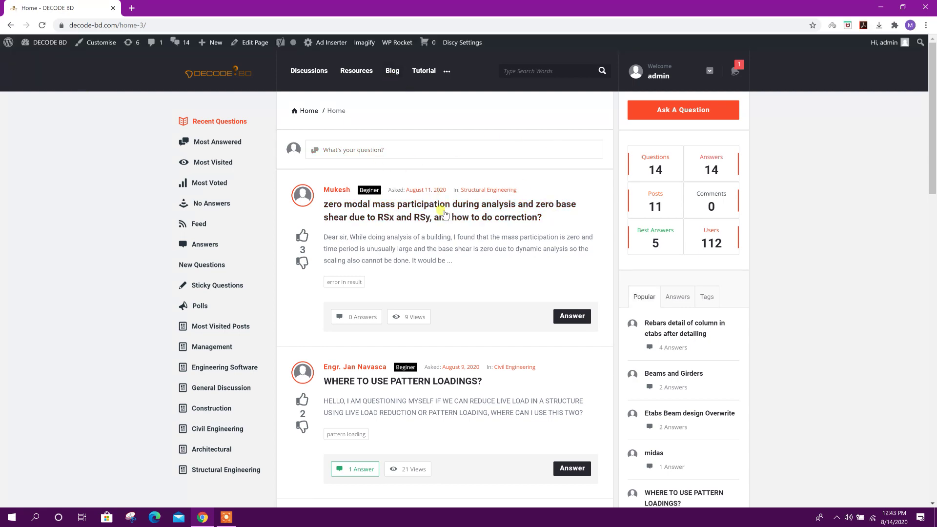
- Browse the Discussion questions, refresh with F5, and scroll through the Blog posts
scroll(410, 157, down, 3)
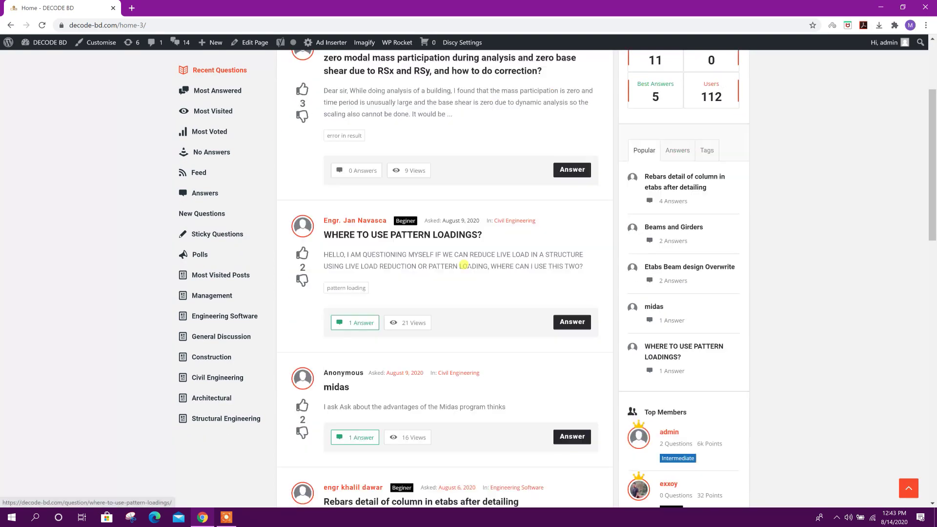
scroll(469, 286, down, 6)
scroll(462, 282, up, 8)
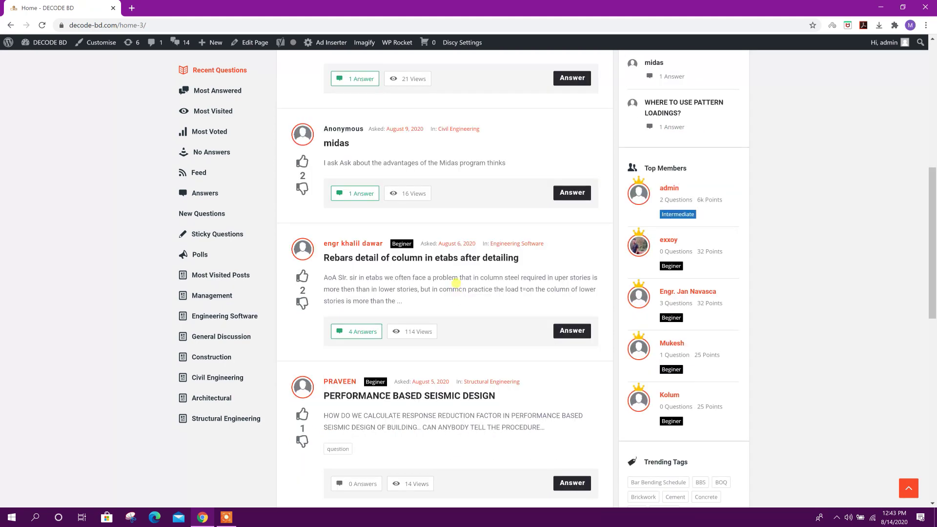
scroll(460, 268, up, 1)
key(F5)
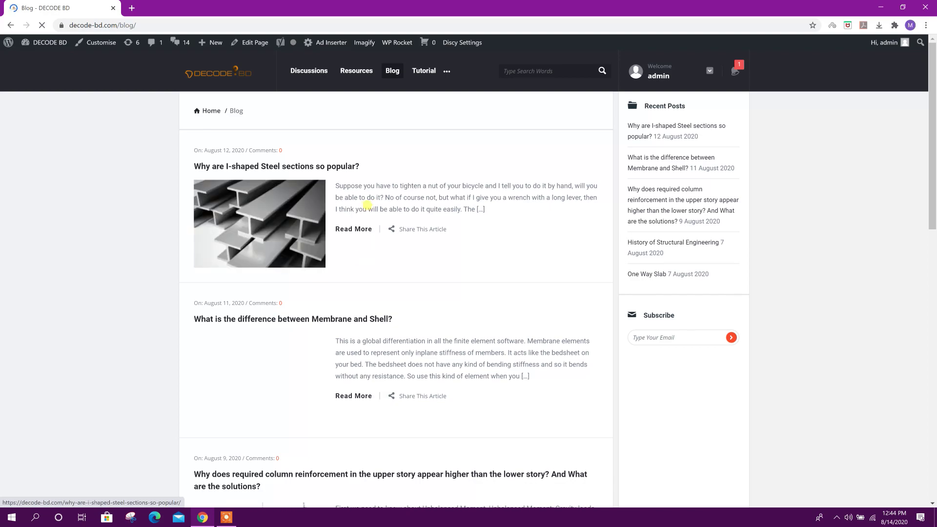
scroll(423, 261, down, 8)
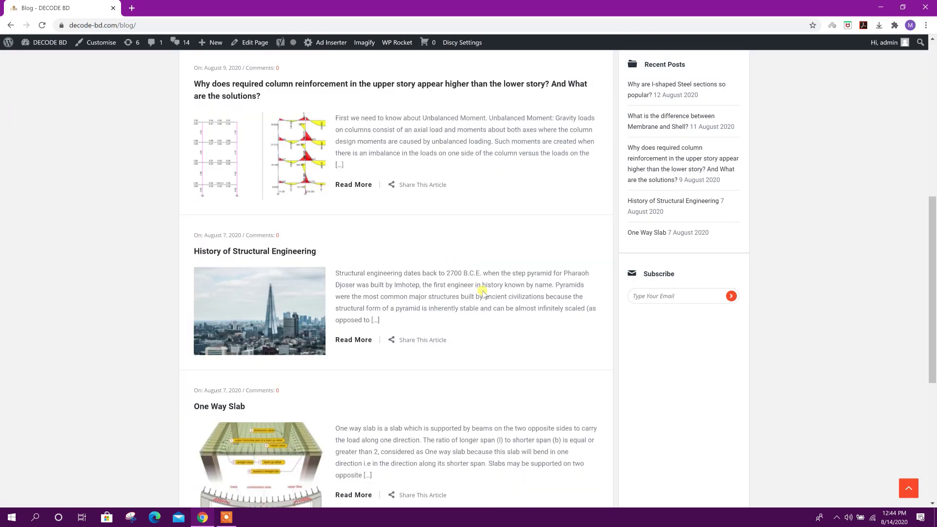
scroll(478, 298, down, 4)
scroll(467, 293, up, 10)
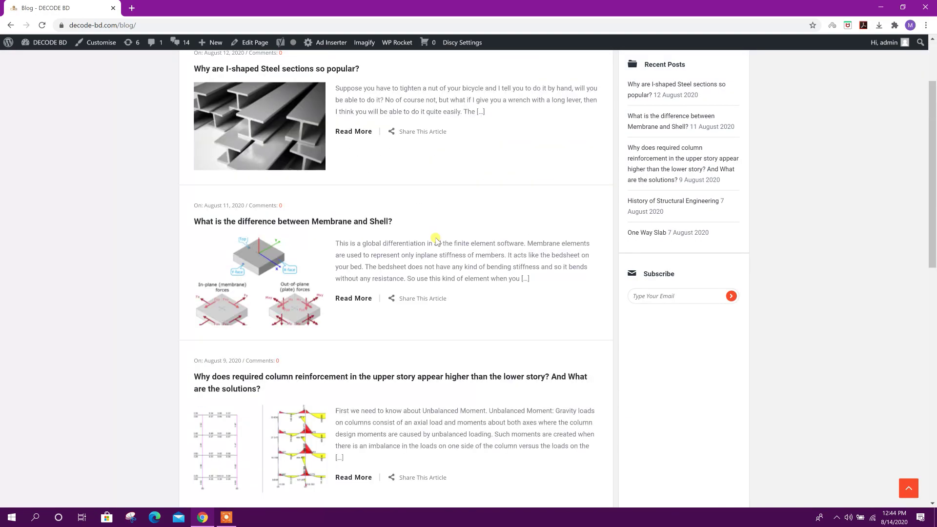
scroll(436, 241, up, 2)
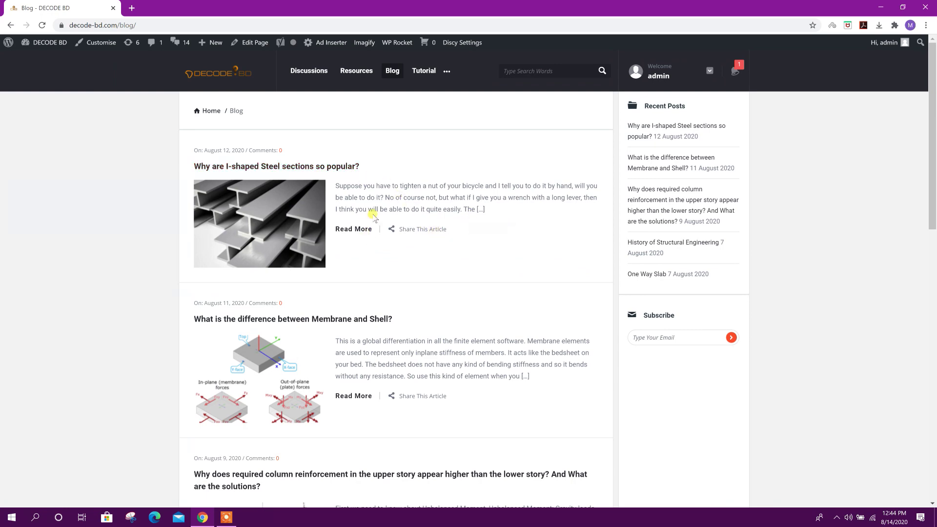
scroll(464, 293, down, 10)
scroll(459, 292, up, 10)
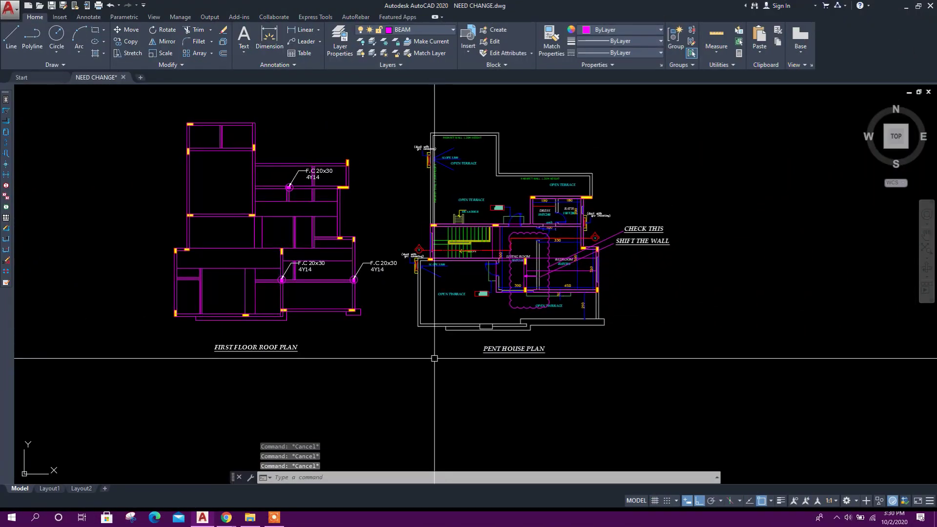
- Zoom into the living room, window-select its two vertical wall lines, then clear the selection
scroll(549, 296, up, 6)
click(525, 264)
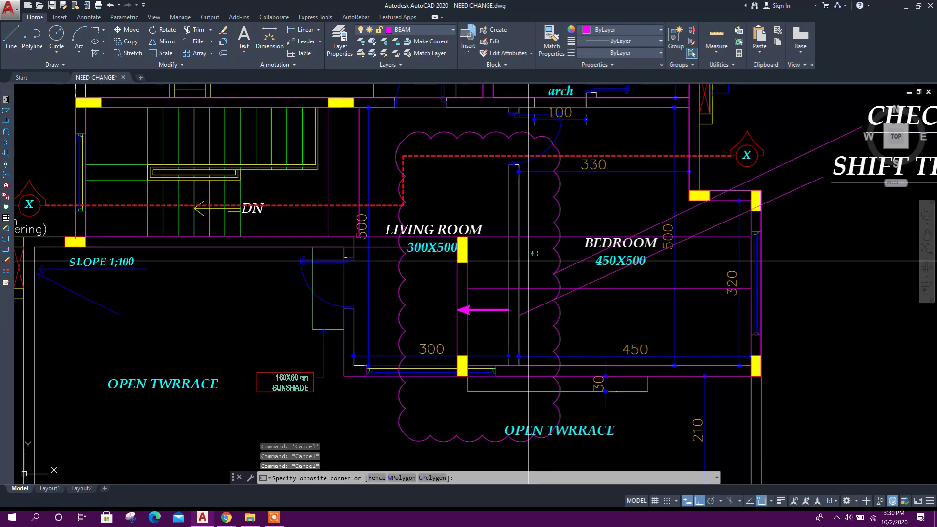
click(490, 251)
scroll(496, 281, down, 2)
scroll(497, 281, down, 3)
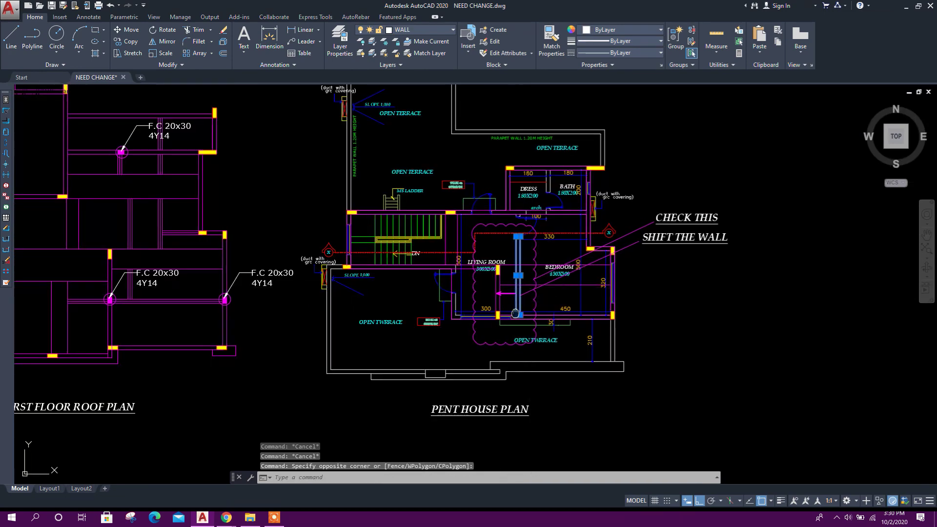
key(Escape)
- Recentre the plans and expand the Draw panel's extra tools
scroll(531, 291, up, 7)
scroll(532, 291, down, 7)
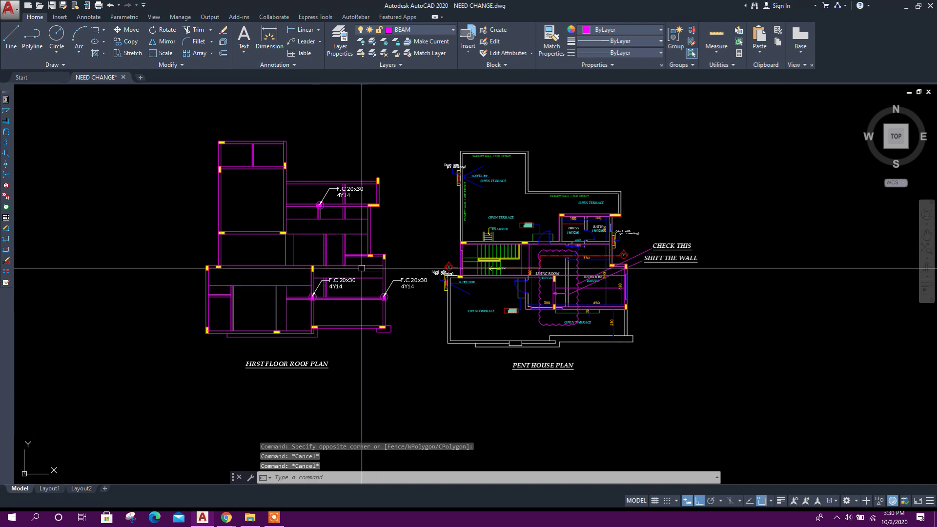
middle_drag(559, 291, 521, 298)
scroll(525, 298, up, 2)
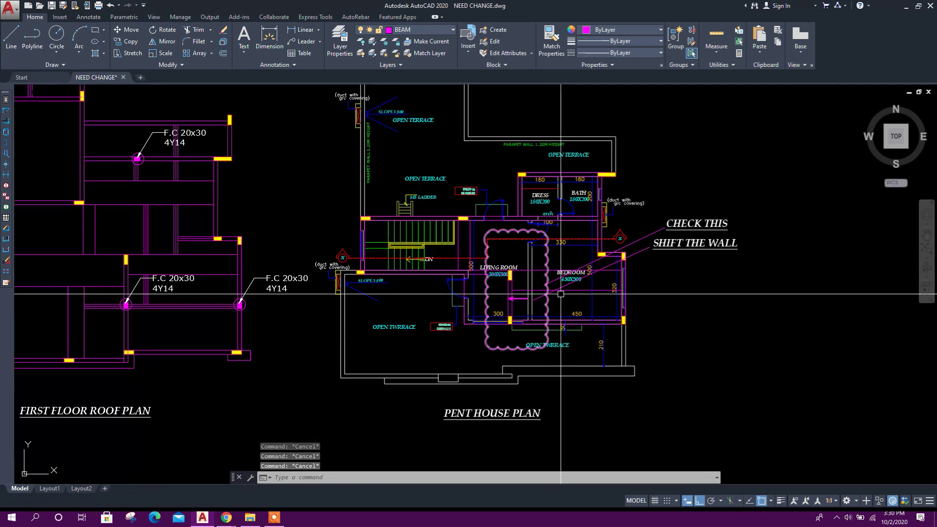
scroll(572, 332, down, 2)
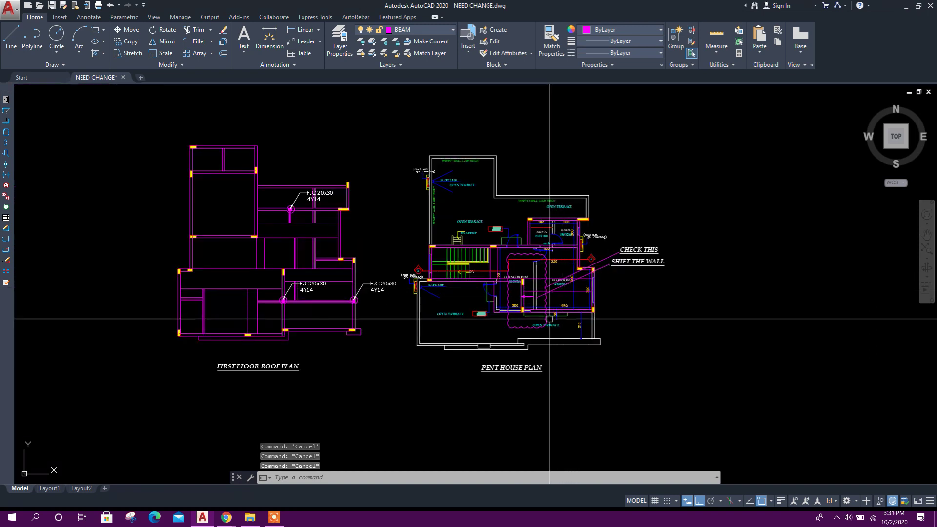
click(62, 64)
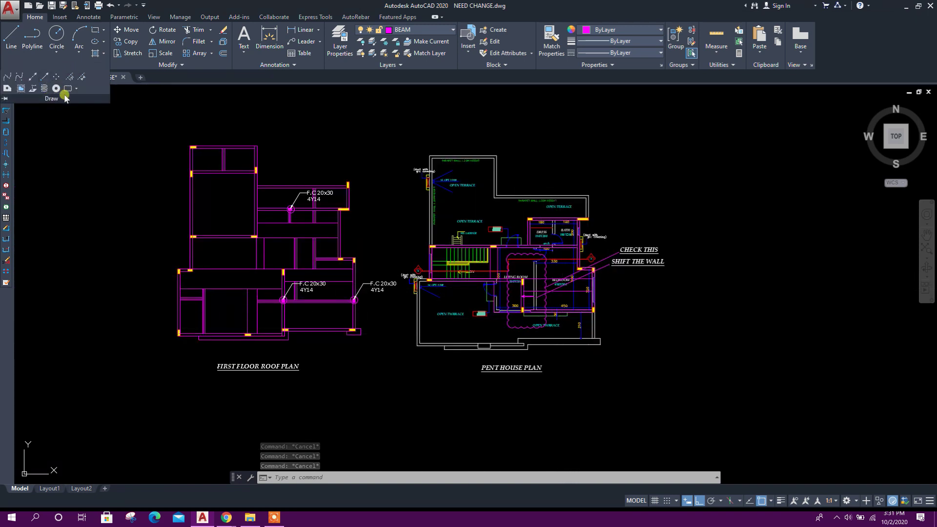
- Begin a freehand revision cloud near the living room, then cancel the unfinished attempt
click(75, 90)
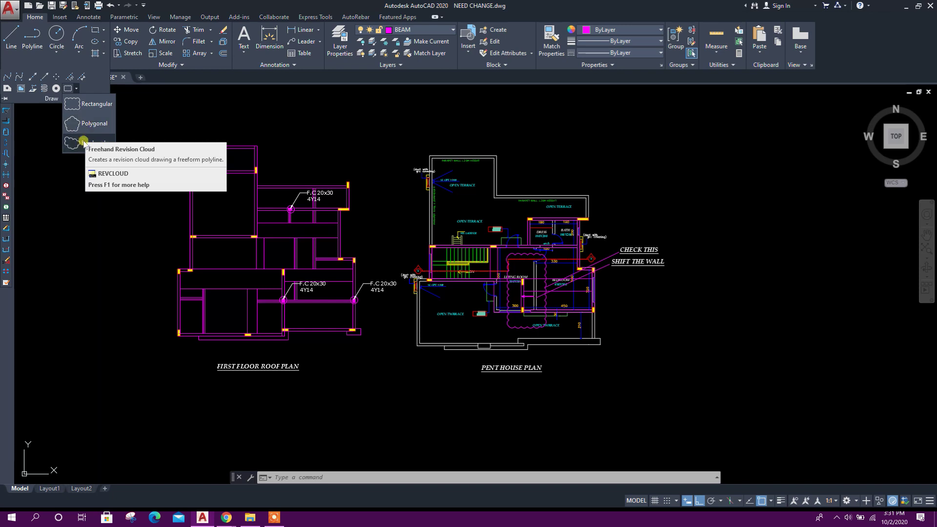
click(98, 150)
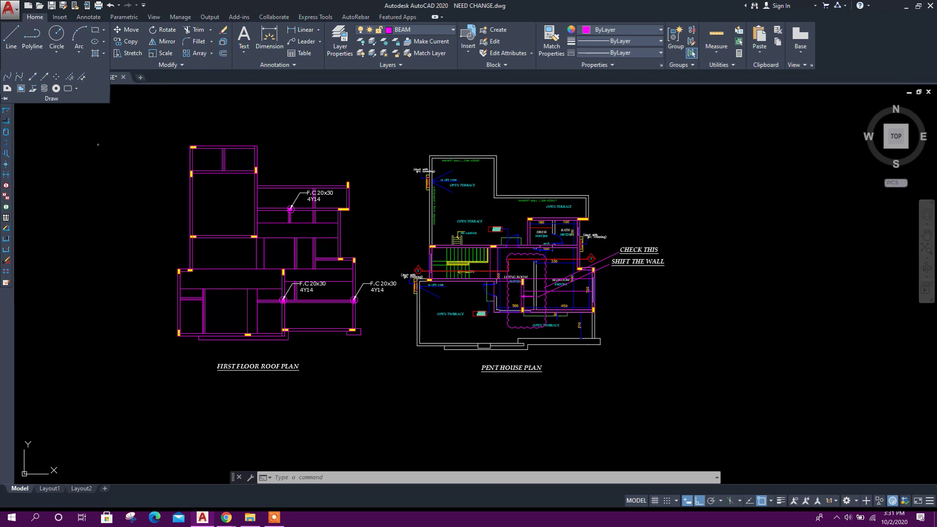
click(376, 391)
middle_drag(430, 386, 422, 315)
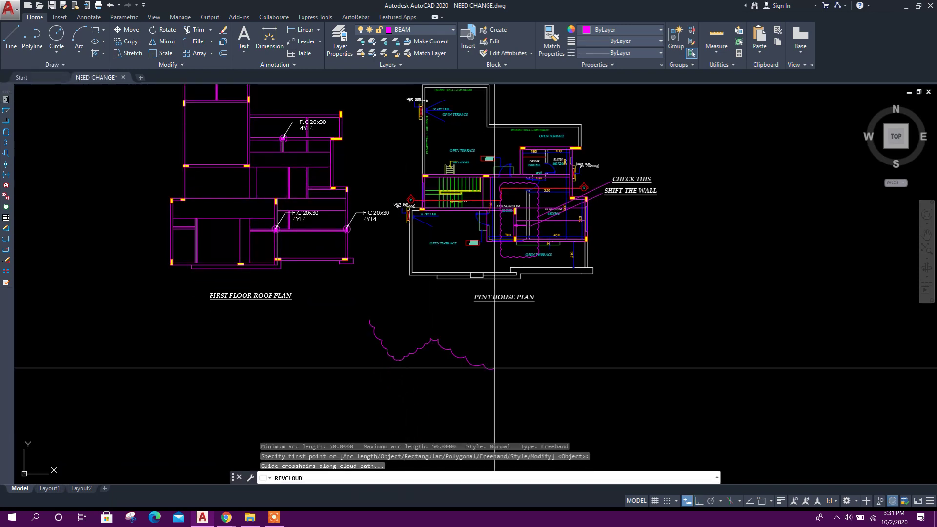
key(Escape)
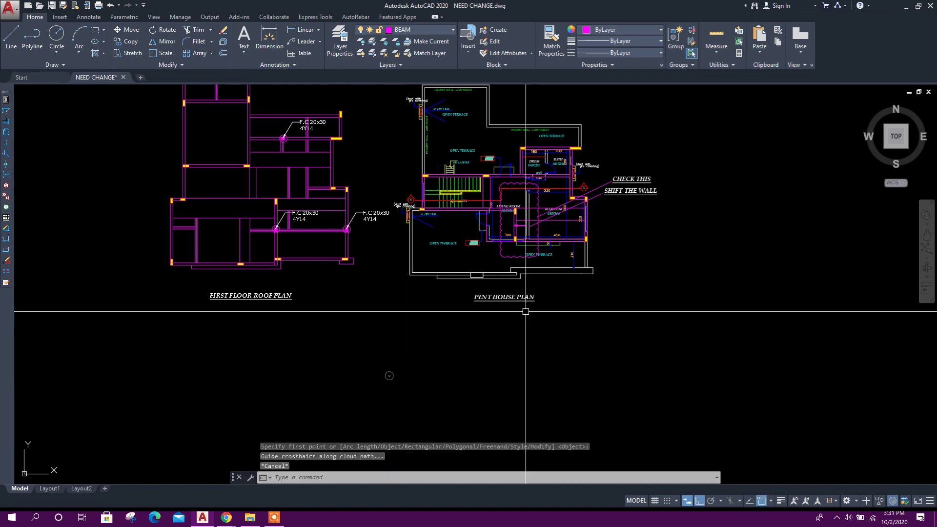
- Trace a freehand revision cloud around the living room's left wall and finish it
click(57, 65)
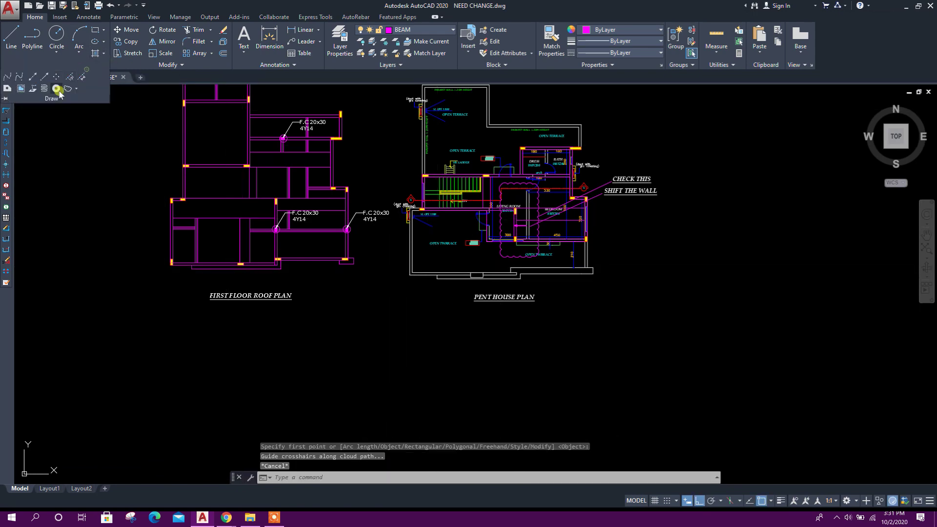
click(67, 90)
scroll(544, 186, up, 4)
click(431, 174)
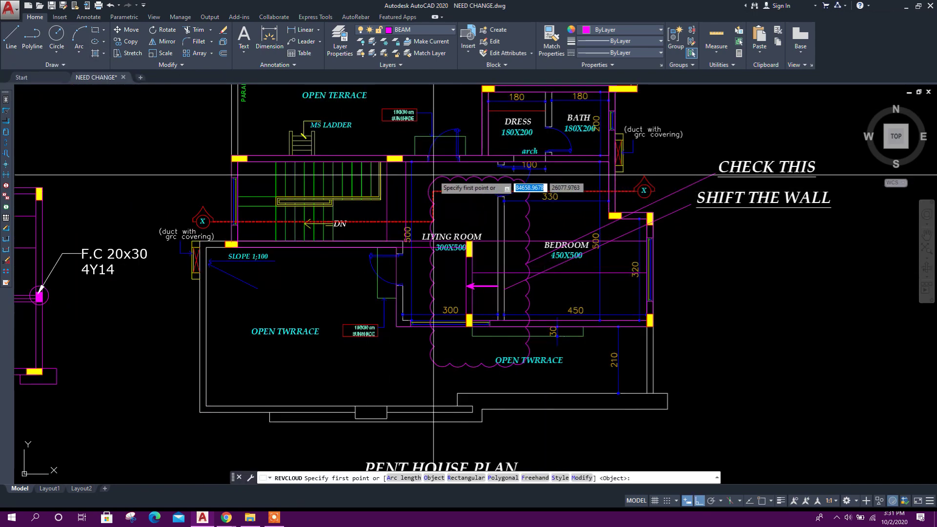
middle_drag(431, 283, 445, 238)
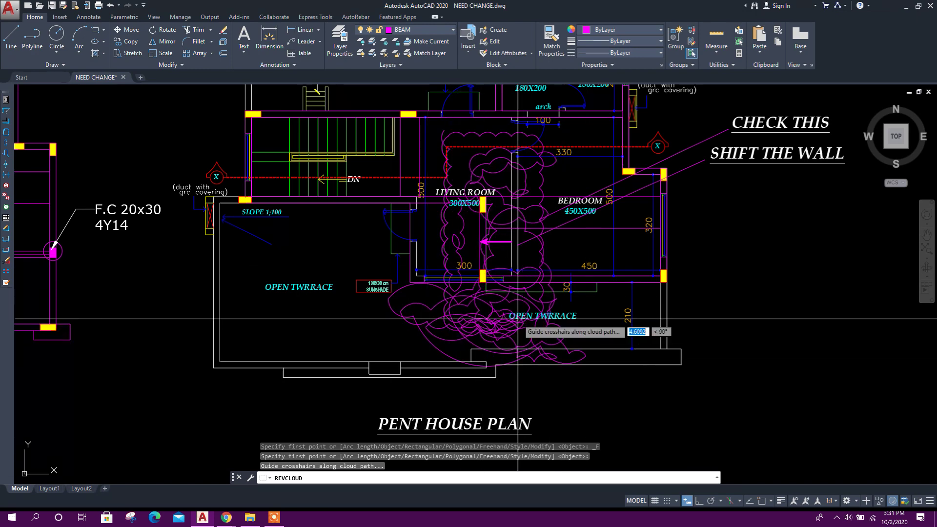
key(Escape)
scroll(420, 353, down, 2)
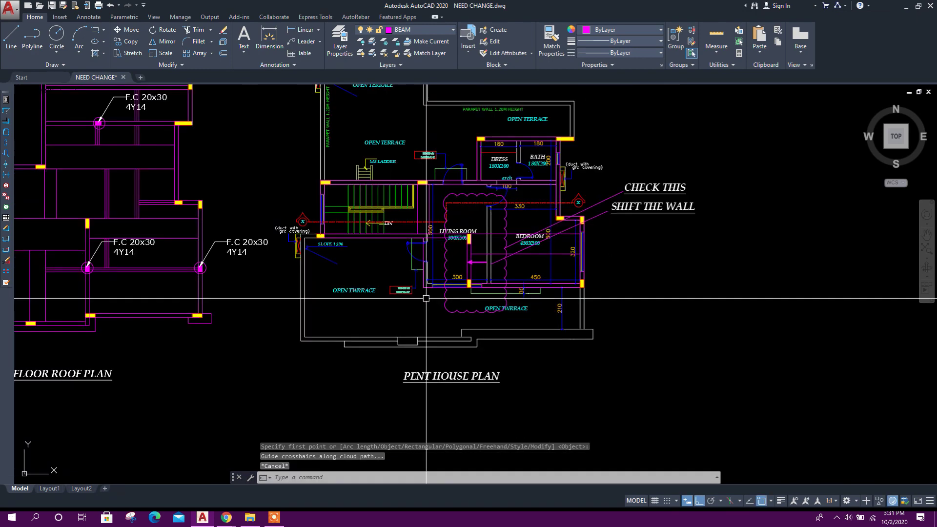
click(54, 66)
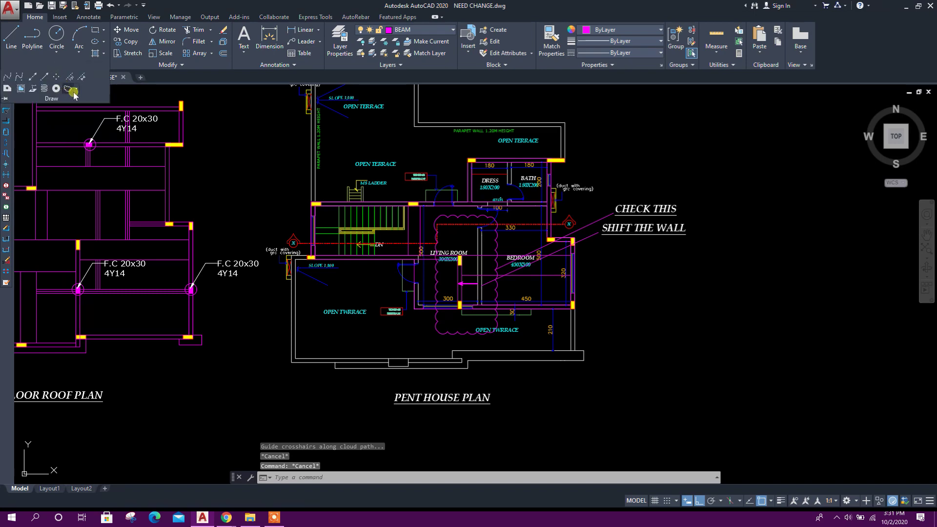
- Place a rectangular revision cloud with corners above the living room and below the terrace
click(73, 94)
click(91, 100)
middle_drag(502, 289, 504, 250)
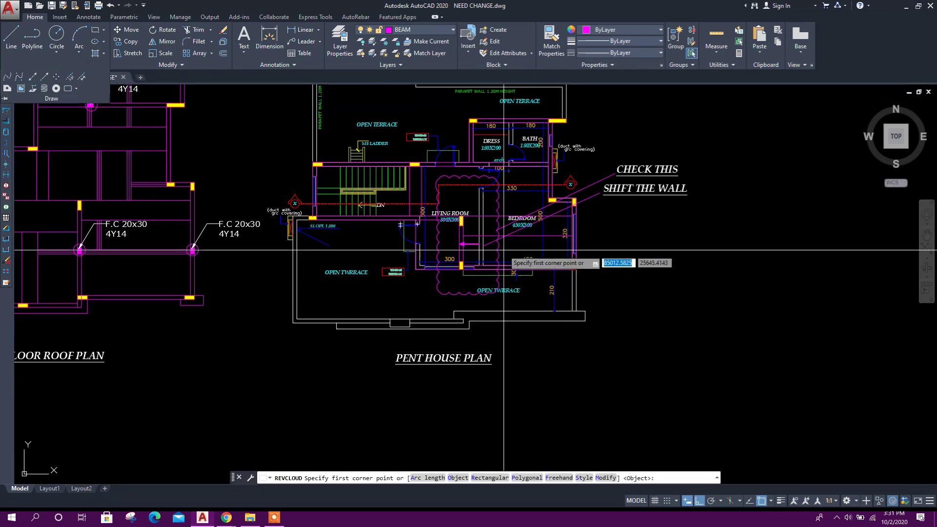
scroll(456, 169, up, 5)
click(433, 175)
scroll(690, 254, down, 3)
middle_drag(630, 402, 532, 336)
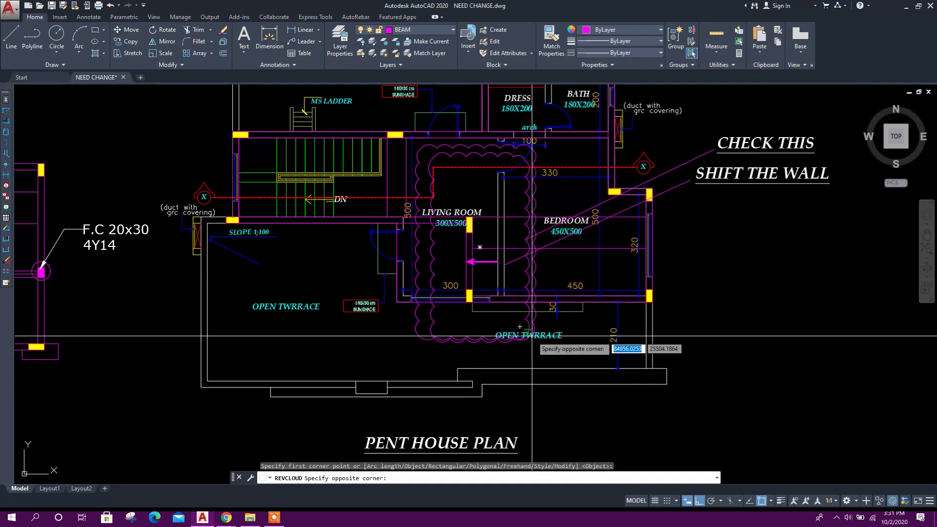
click(552, 360)
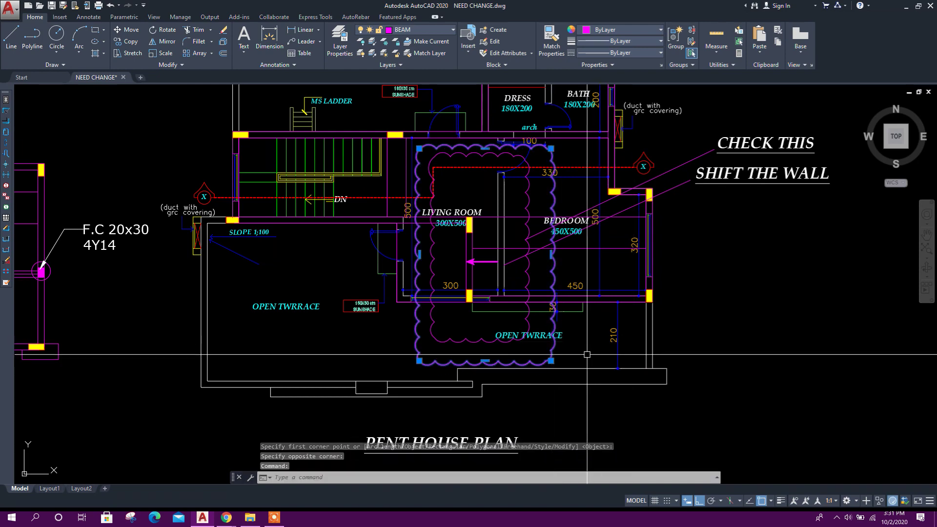
scroll(587, 355, down, 3)
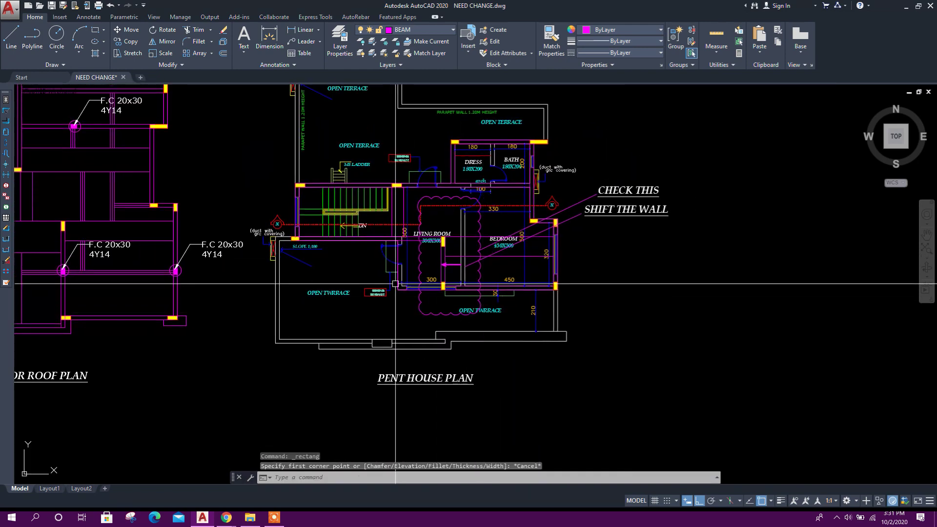
click(95, 30)
click(91, 42)
- Draw a separate rectangle to the right of the penthouse plan
click(94, 32)
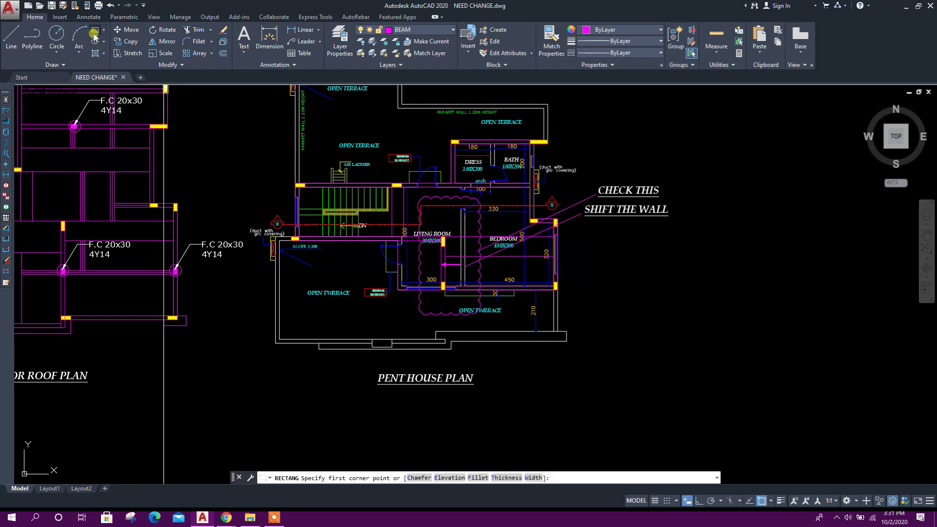
middle_drag(472, 336, 411, 316)
click(595, 269)
key(Escape)
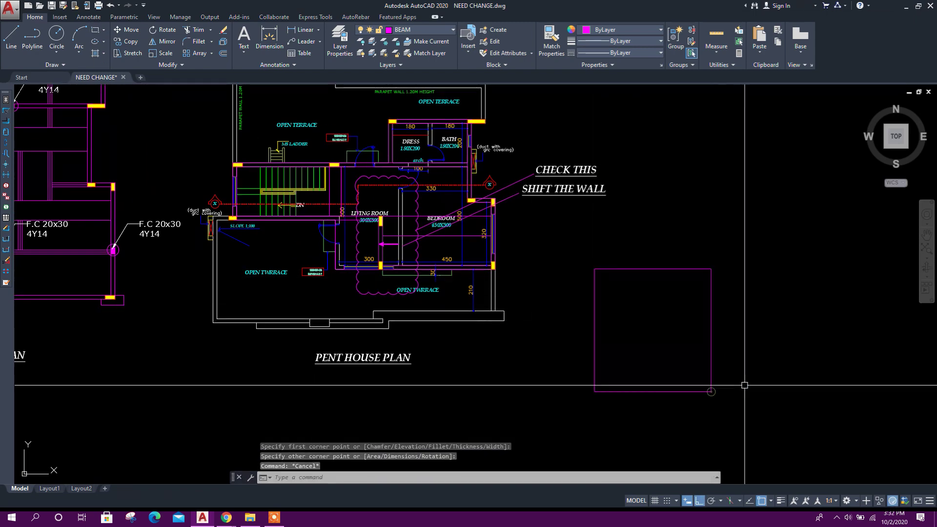
scroll(743, 383, down, 3)
scroll(726, 345, up, 3)
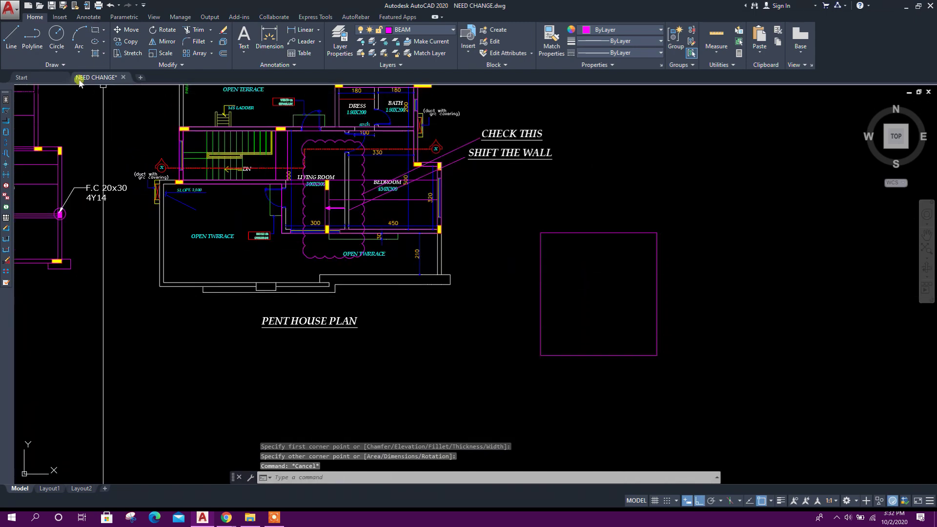
- Start a revision cloud and set both minimum and maximum arc length to 25
click(71, 65)
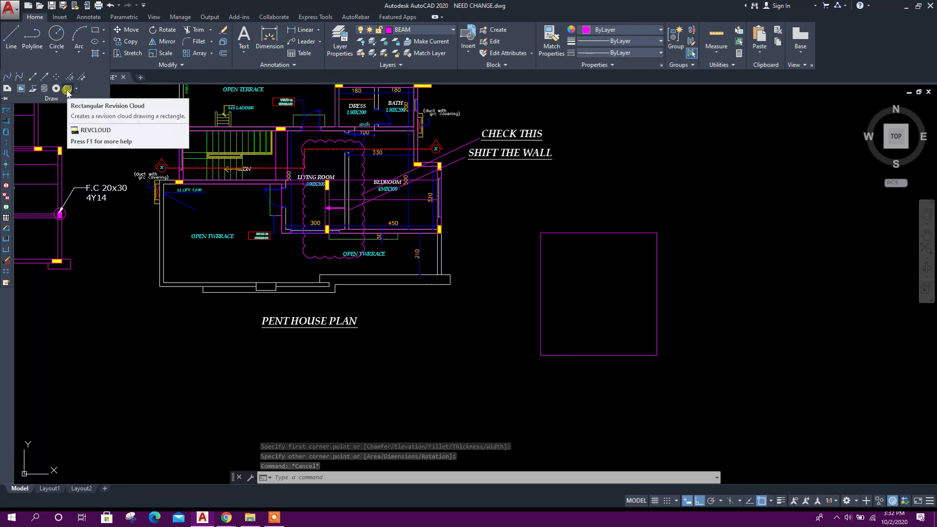
click(68, 88)
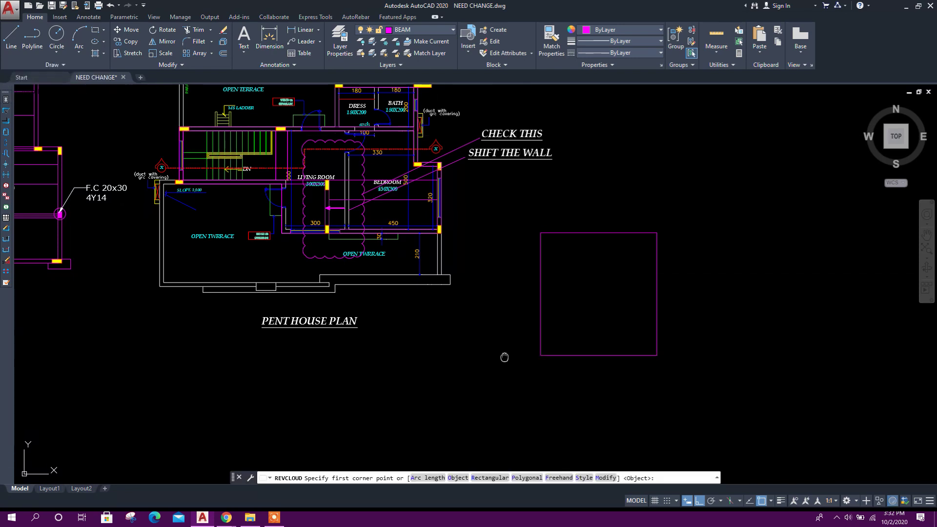
middle_drag(504, 356, 505, 348)
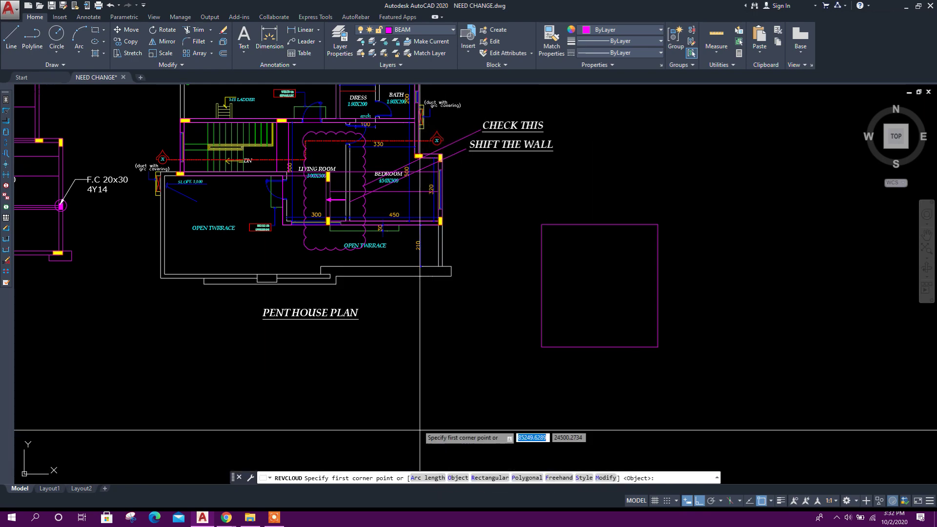
scroll(307, 233, up, 4)
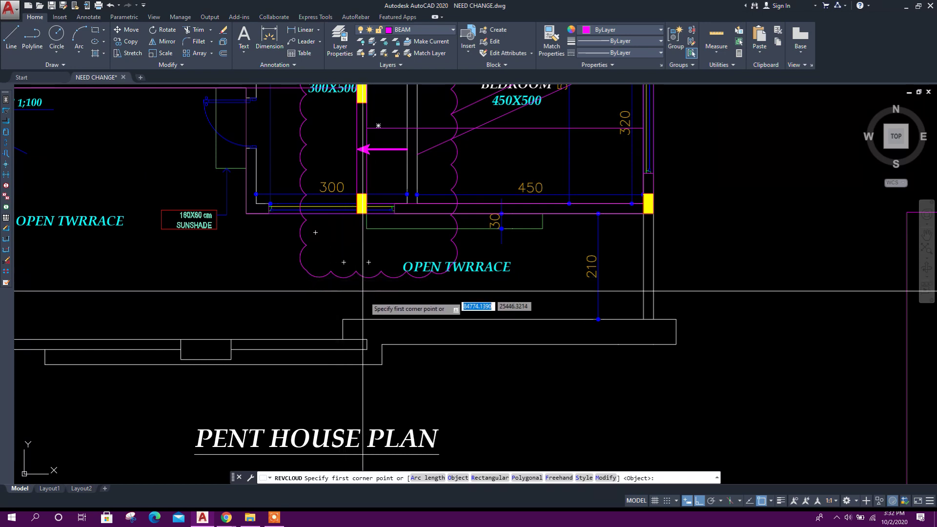
click(432, 478)
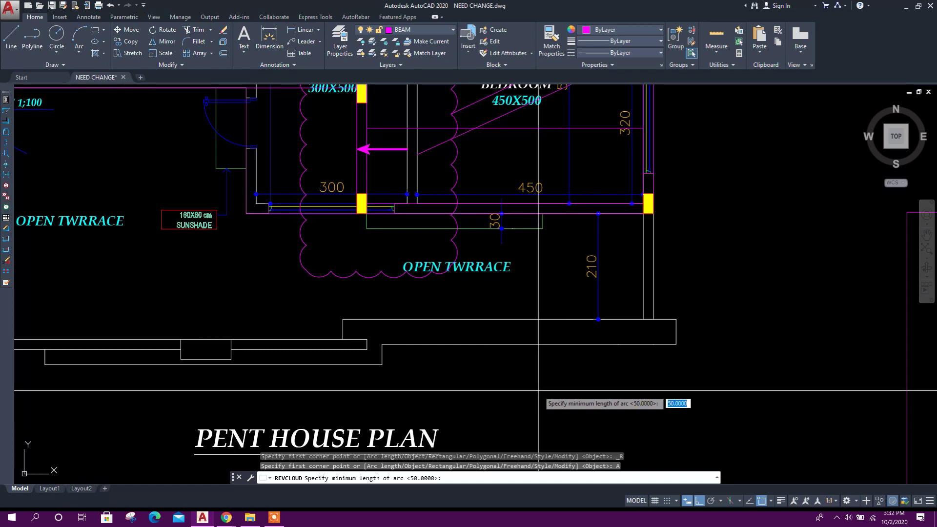
key(Return)
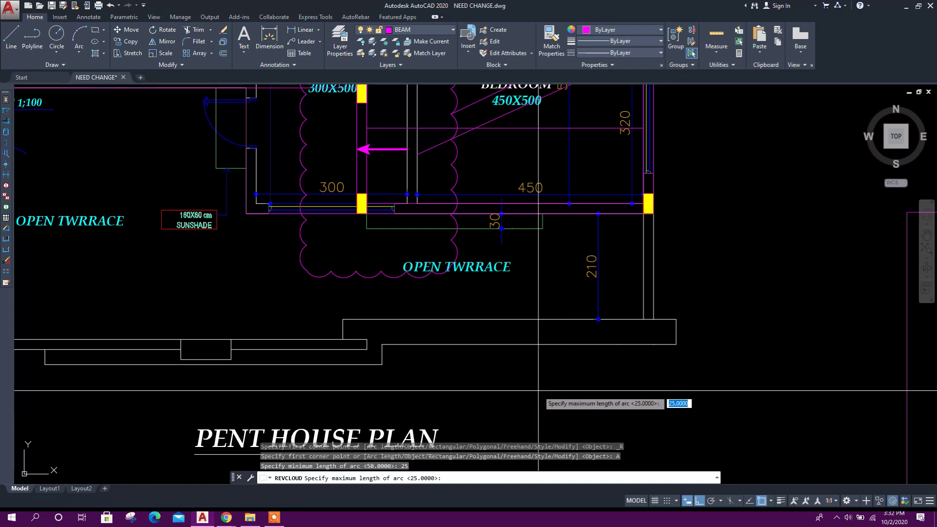
key(Return)
- Convert the rectangle into the revision cloud via Object, answering Yes to reverse its arcs
scroll(539, 391, down, 4)
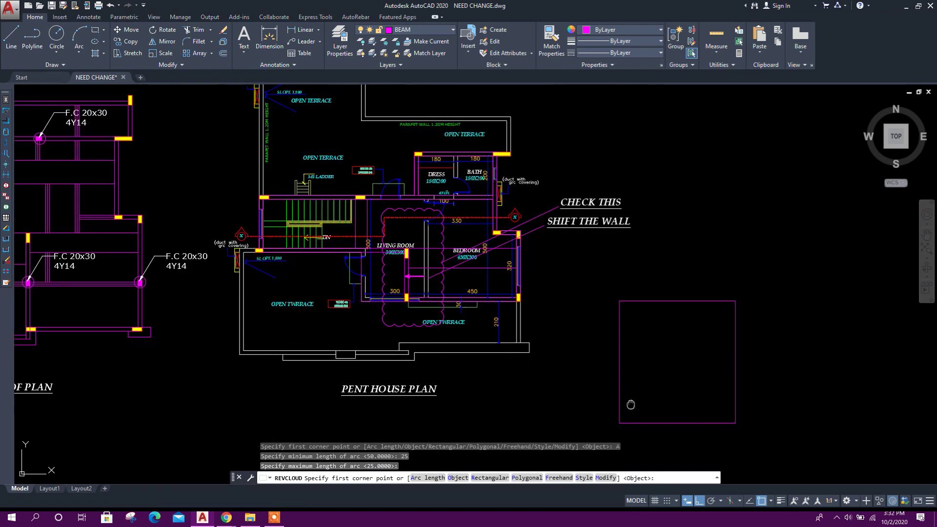
scroll(553, 342, up, 2)
key(Return)
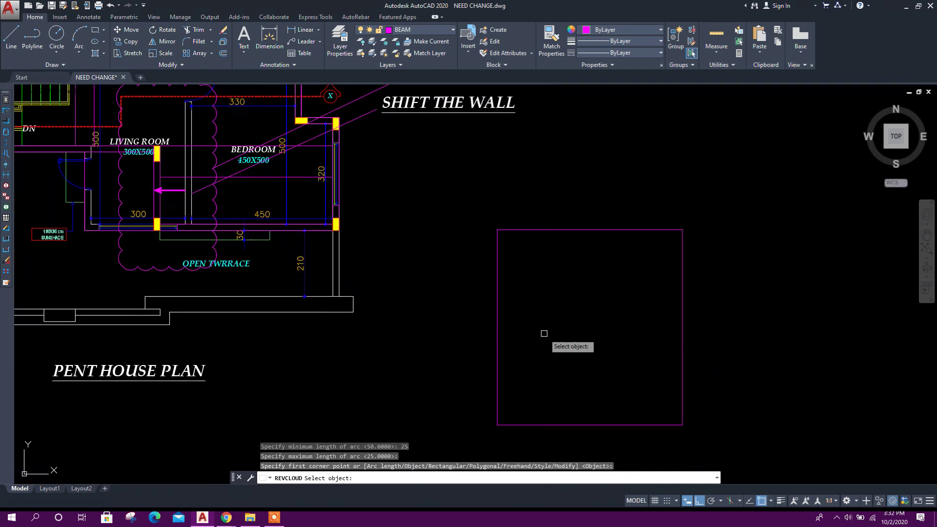
click(498, 253)
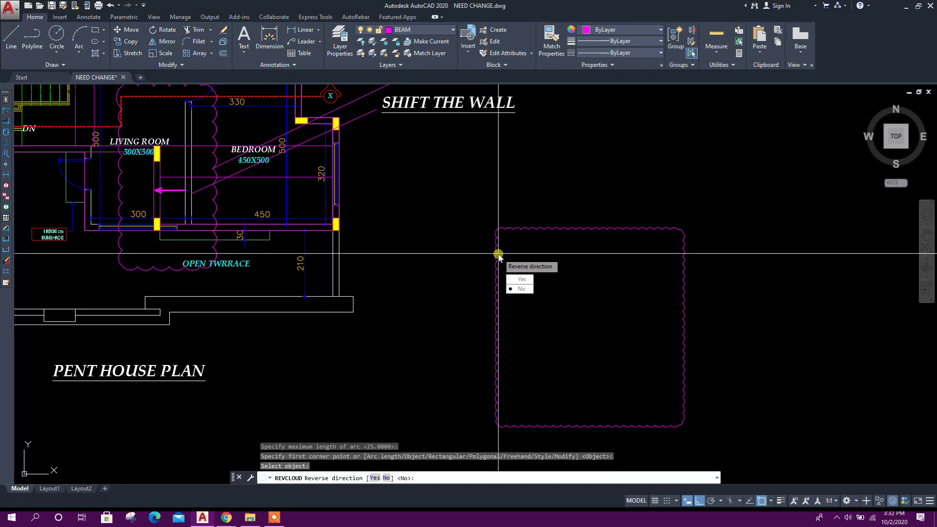
click(522, 279)
middle_drag(552, 303, 539, 283)
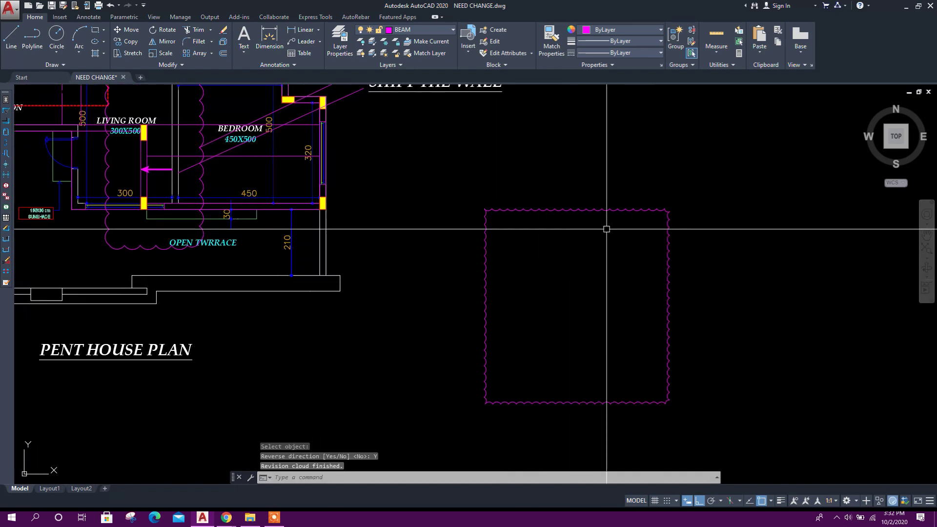
- Undo the rectangle's conversion into a revision cloud
click(110, 6)
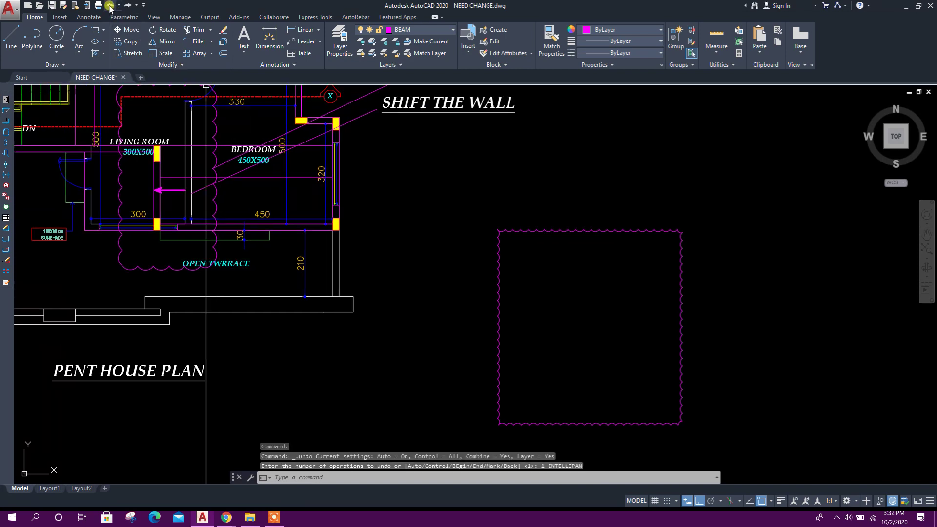
key(Escape)
key(Escape)
key(Escape)
mouse_move(513, 287)
middle_down()
mouse_move(523, 283)
mouse_move(476, 290)
middle_up()
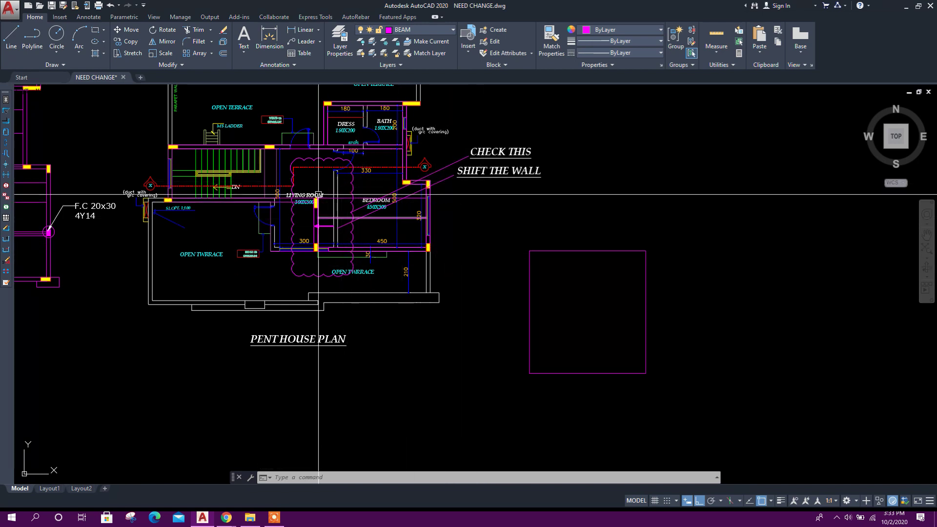
- Start a polyline at the upper-left terrace, tracing the top edge, parapet step and rightward run
click(60, 62)
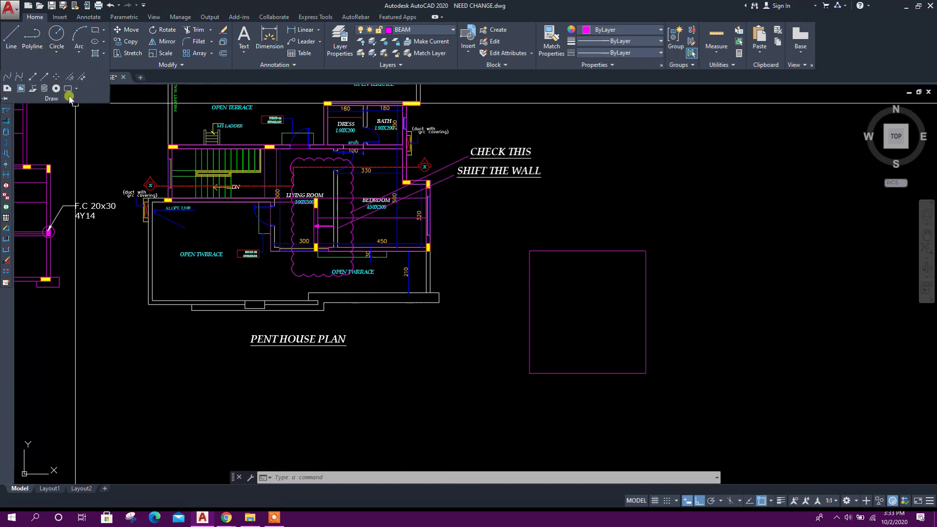
click(42, 46)
mouse_move(449, 368)
middle_down()
mouse_move(487, 335)
mouse_move(544, 366)
mouse_move(439, 314)
middle_up()
scroll(276, 112, up, 2)
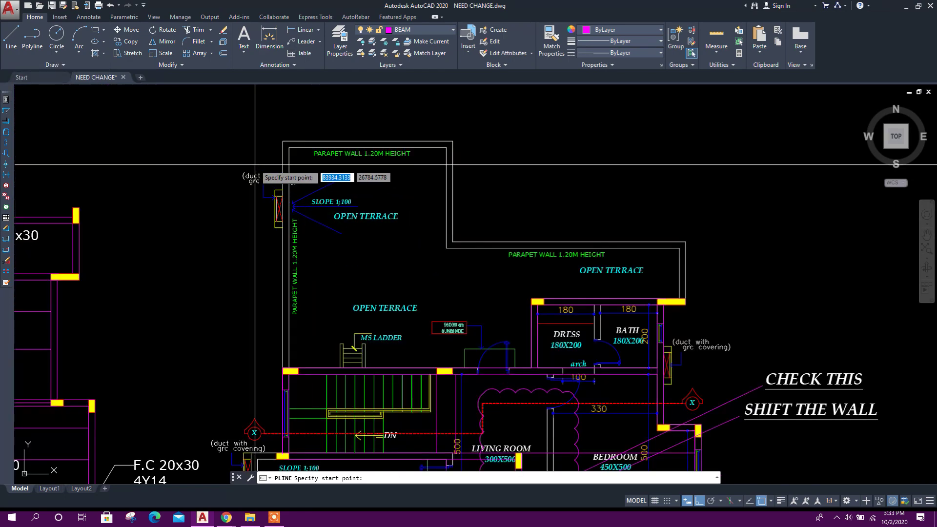
click(254, 164)
click(421, 164)
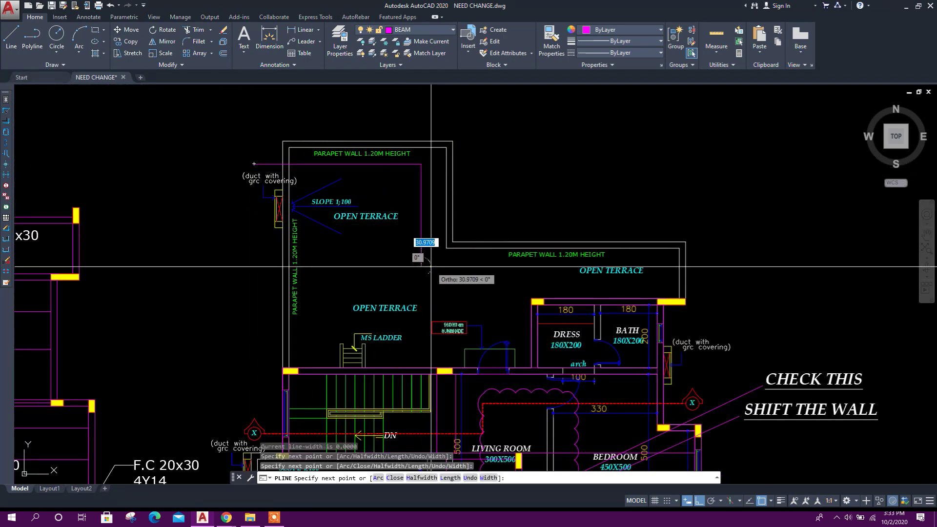
click(420, 267)
click(709, 267)
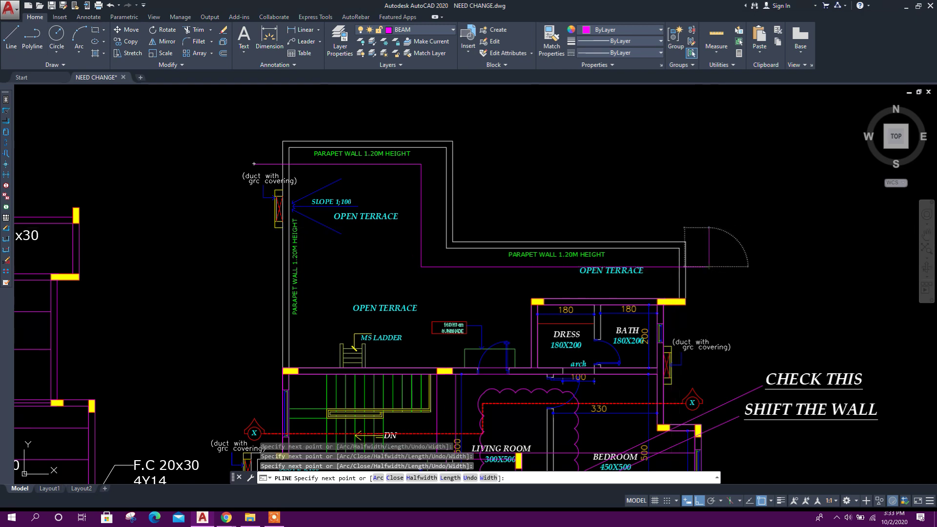
- Carry the outline around the terrace's right end and top parapet, closing it with C
click(709, 227)
click(467, 227)
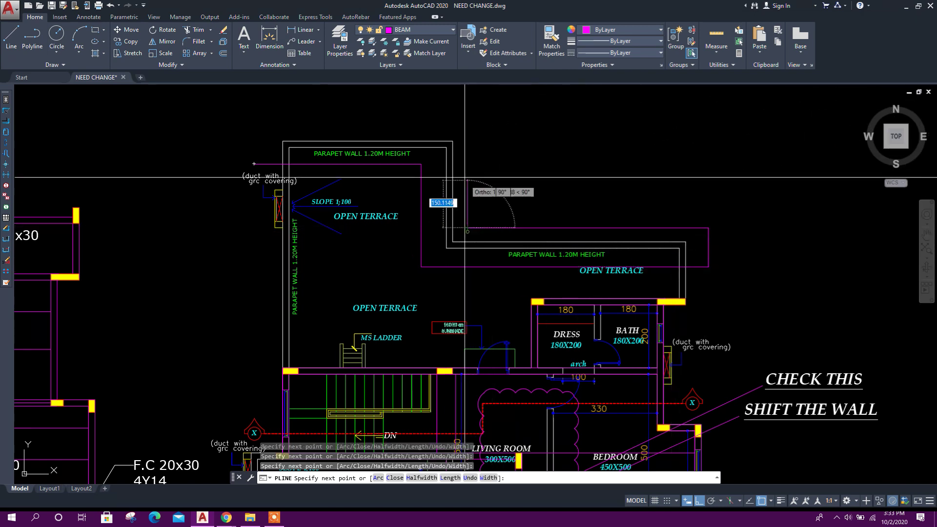
click(461, 125)
click(257, 125)
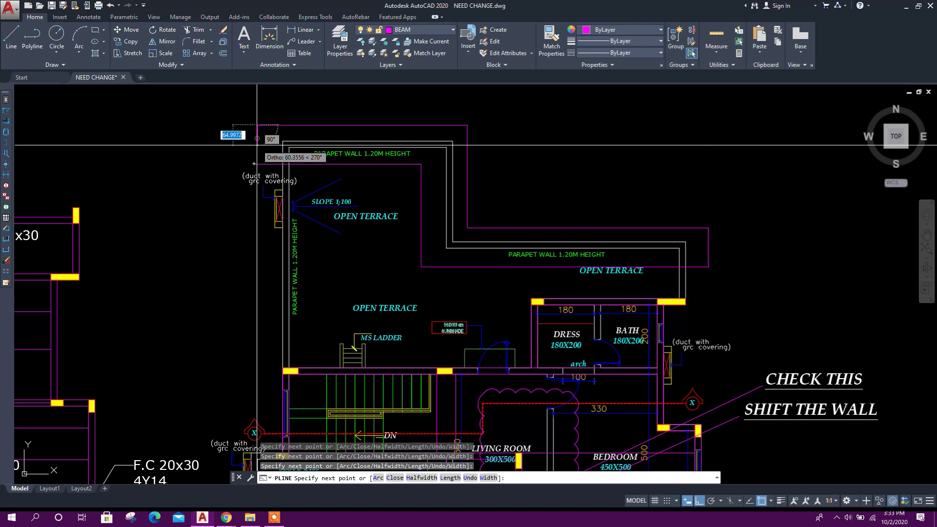
click(258, 164)
scroll(257, 164, up, 5)
text(c)
key(Return)
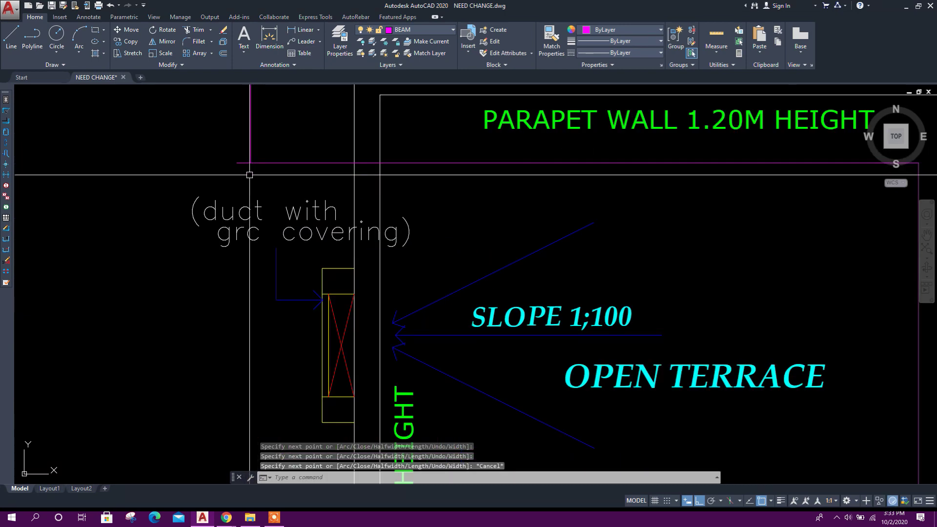
- Start a fillet on the outline's corner, then abandon it with Esc
text(f)
key(Return)
click(254, 164)
key(Escape)
scroll(251, 164, down, 5)
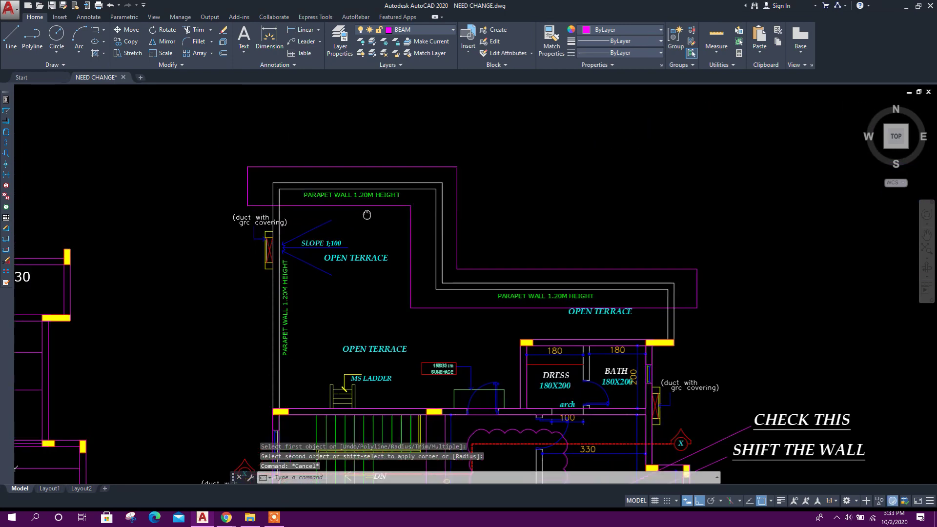
click(78, 65)
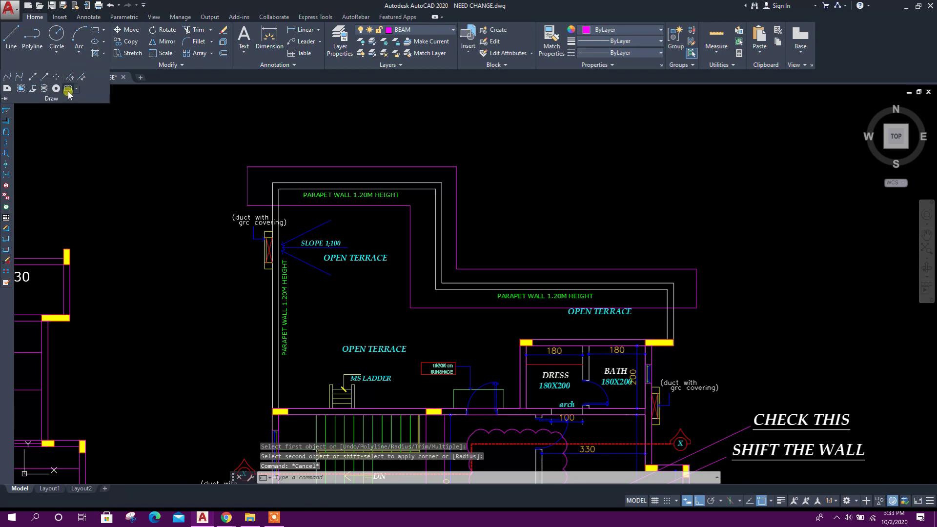
- Start a revision cloud and set its minimum arc length to 100
click(68, 91)
middle_drag(345, 329, 356, 279)
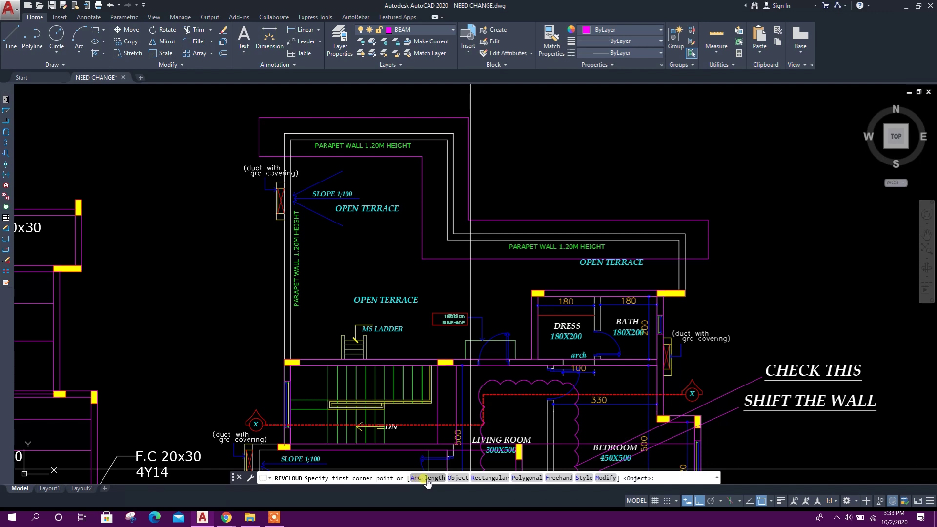
click(428, 478)
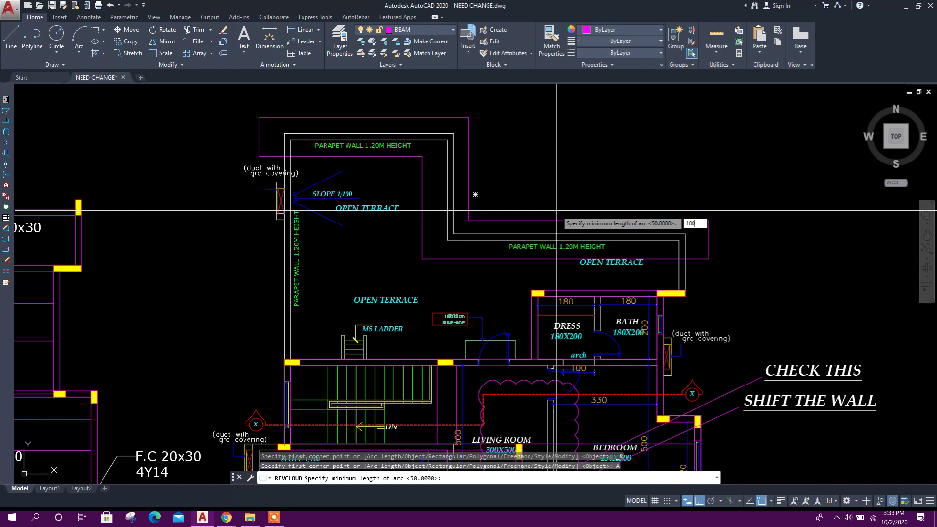
text(100)
key(Return)
key(Return)
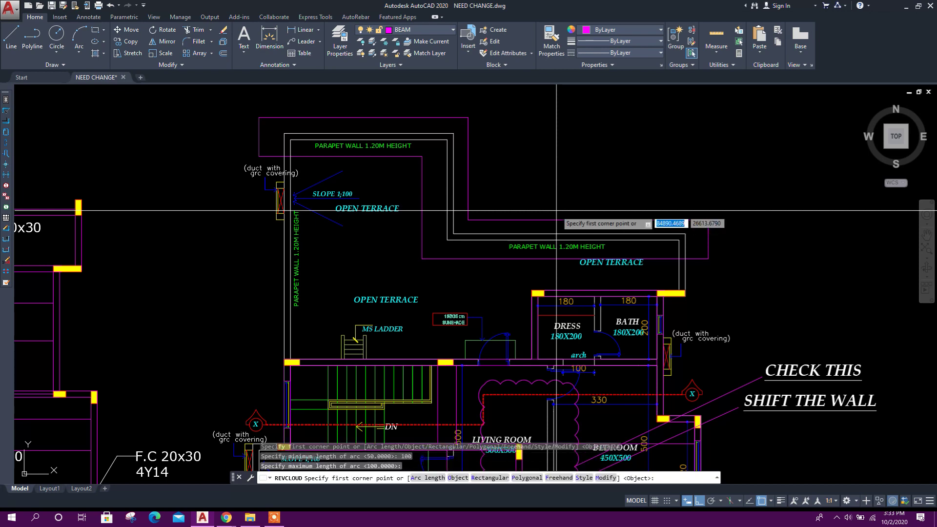
- Convert the terrace polyline into the cloud via Object, answering No to reversing the arcs
key(Return)
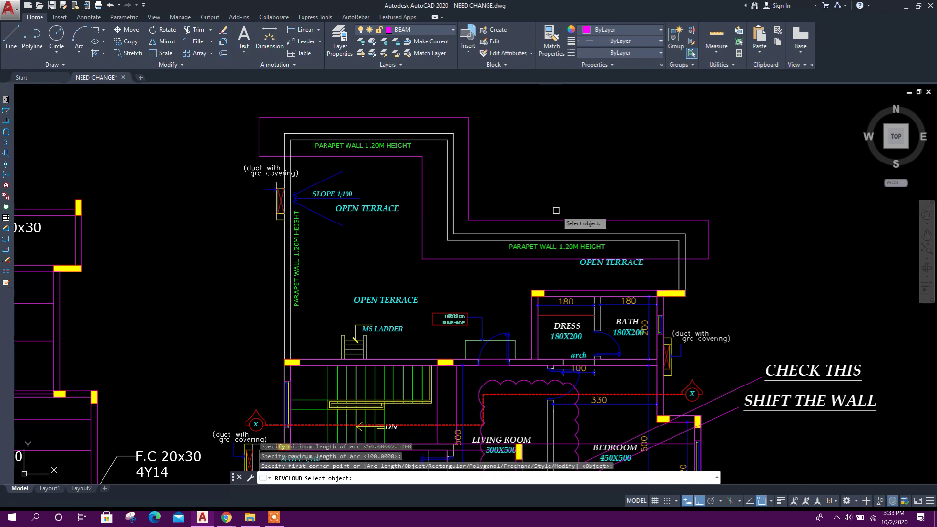
click(469, 157)
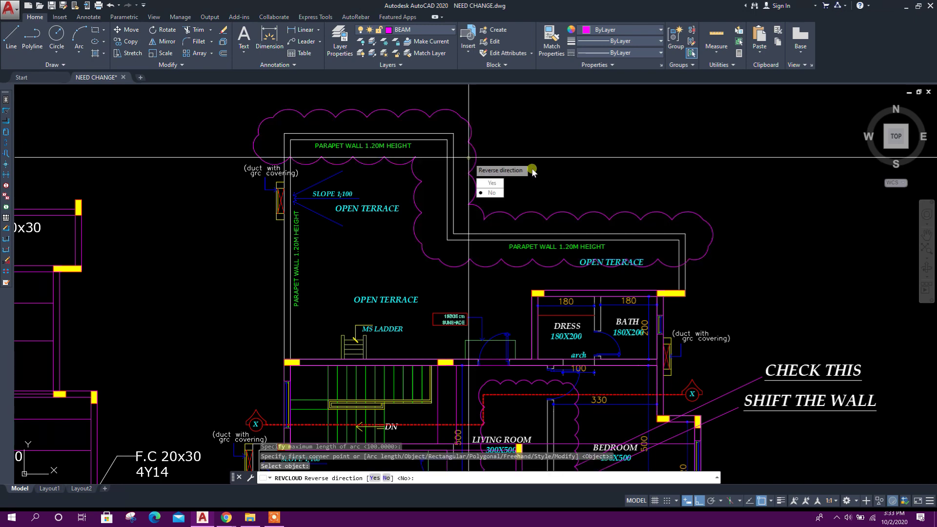
click(491, 192)
key(Escape)
scroll(485, 195, down, 3)
scroll(498, 205, up, 5)
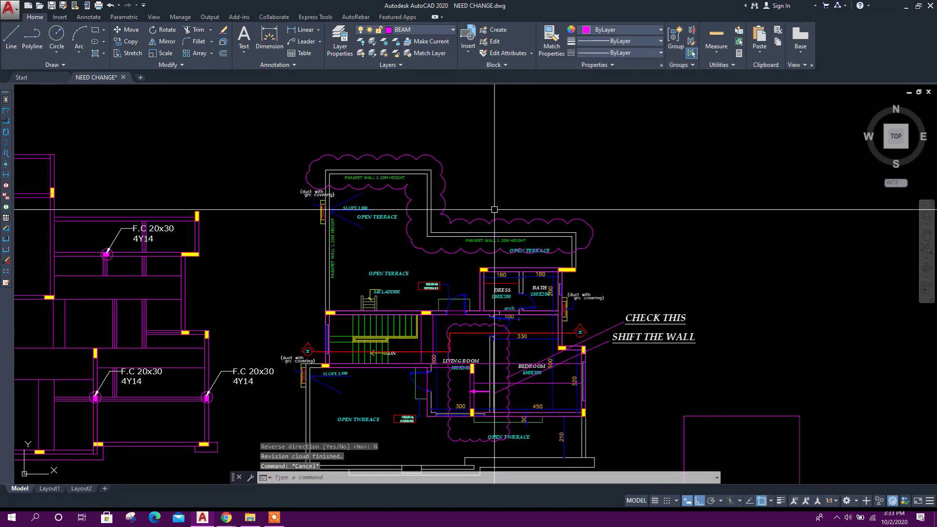
key(Escape)
key(Escape)
scroll(506, 206, down, 3)
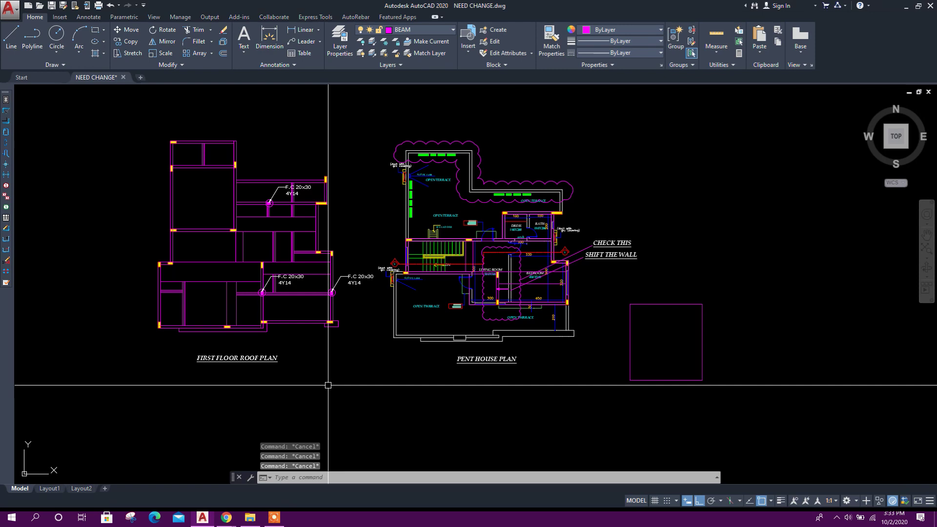
click(240, 477)
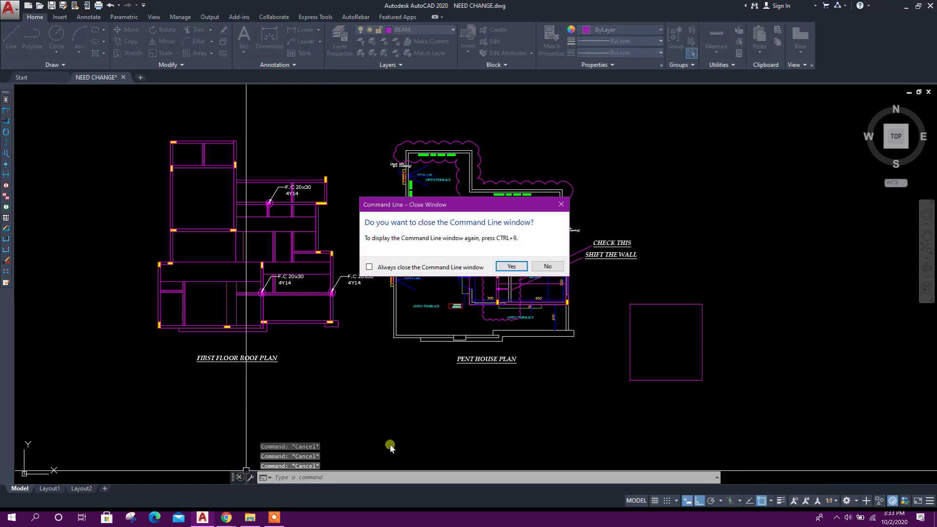
click(512, 268)
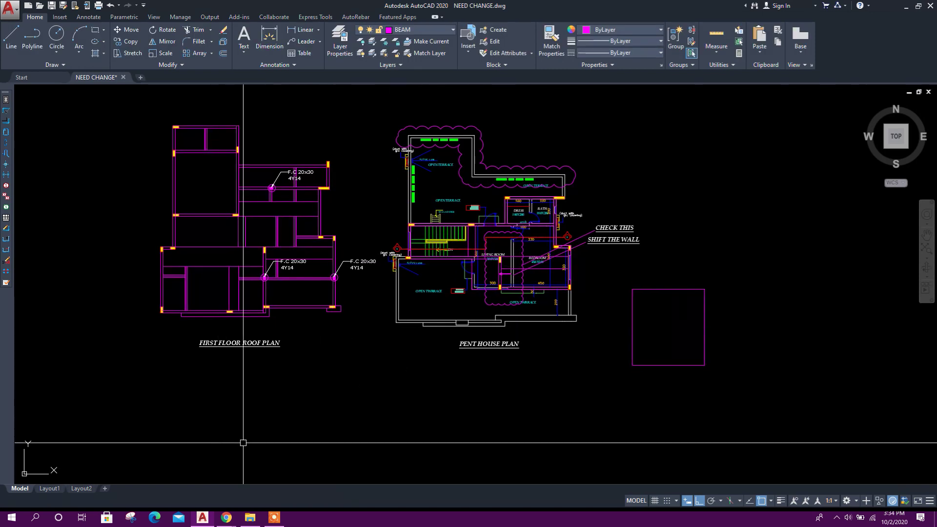
middle_drag(424, 347, 419, 385)
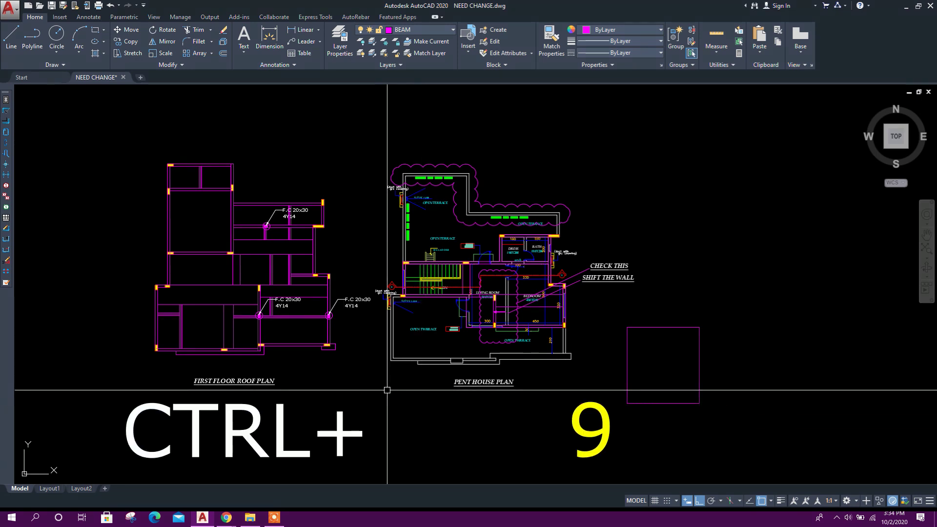
key(ctrl+9)
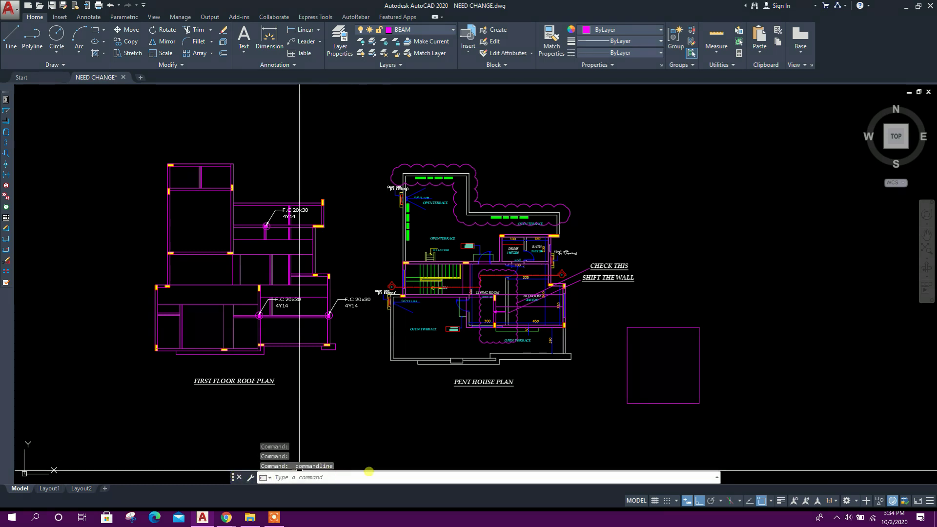
key(Escape)
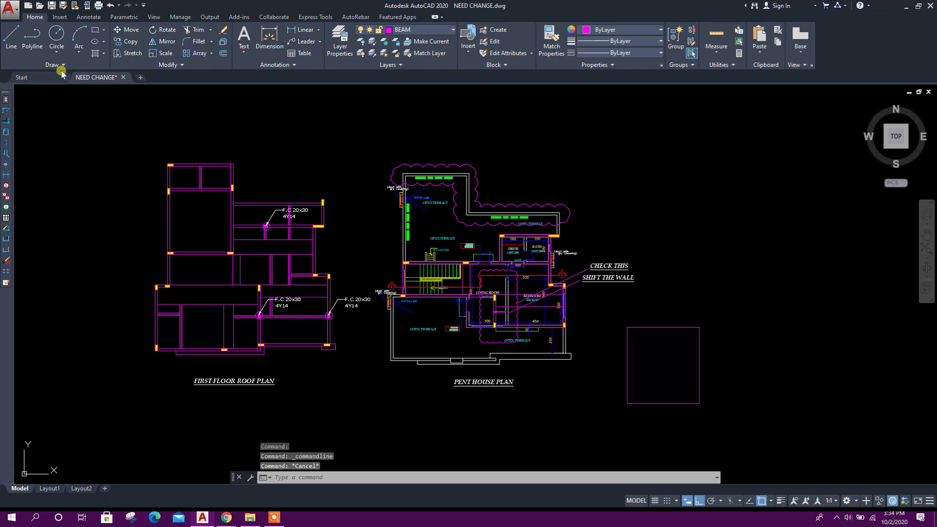
- Begin a revision cloud, reposition the view around the plan, then undo the unfinished attempt
click(68, 89)
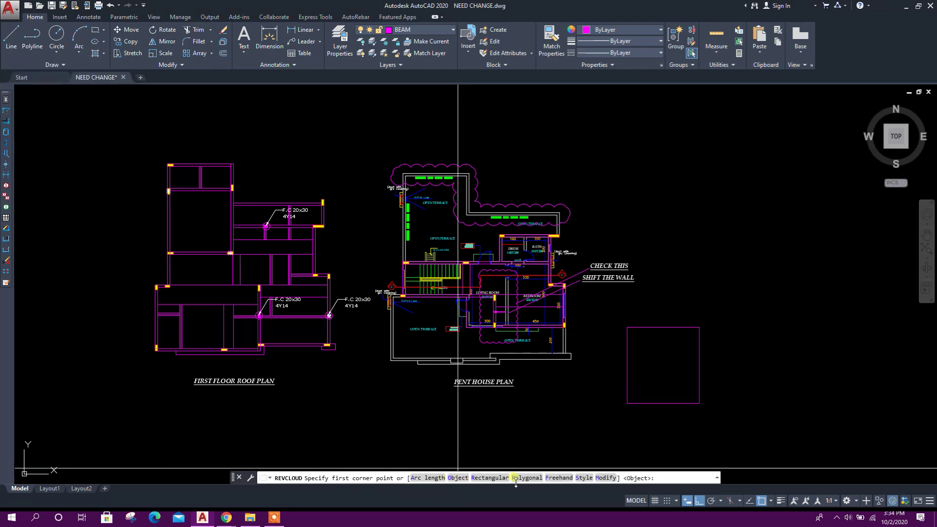
scroll(485, 418, up, 3)
mouse_move(481, 387)
middle_down()
mouse_move(485, 352)
mouse_move(632, 182)
middle_up()
scroll(581, 196, up, 2)
scroll(540, 335, down, 4)
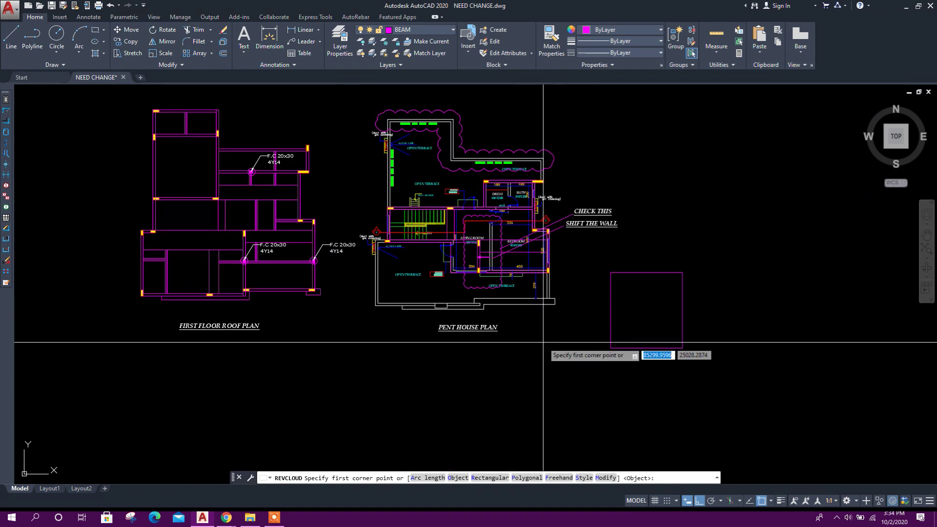
key(ctrl+z)
- Convert the square rectangle into a Calligraphy-style revision cloud via Object, without reversing the arcs
click(63, 65)
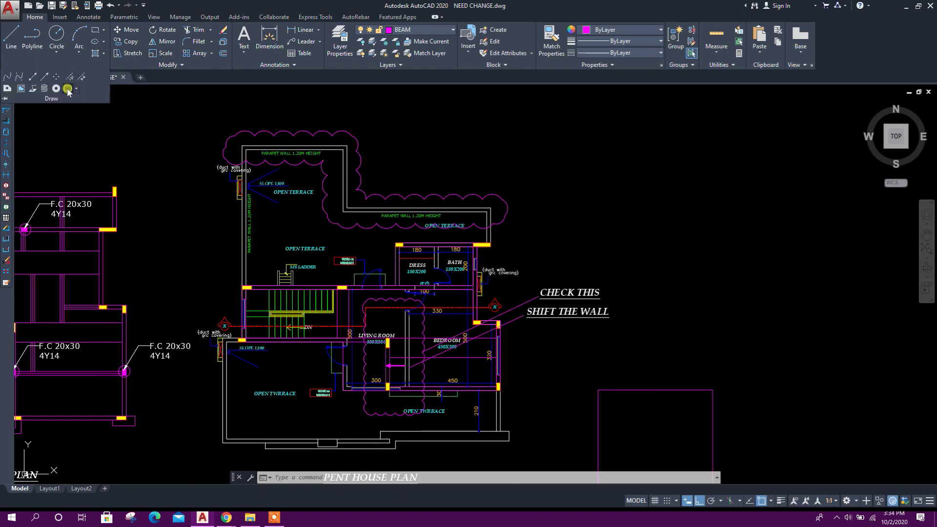
click(67, 89)
middle_drag(488, 395, 474, 323)
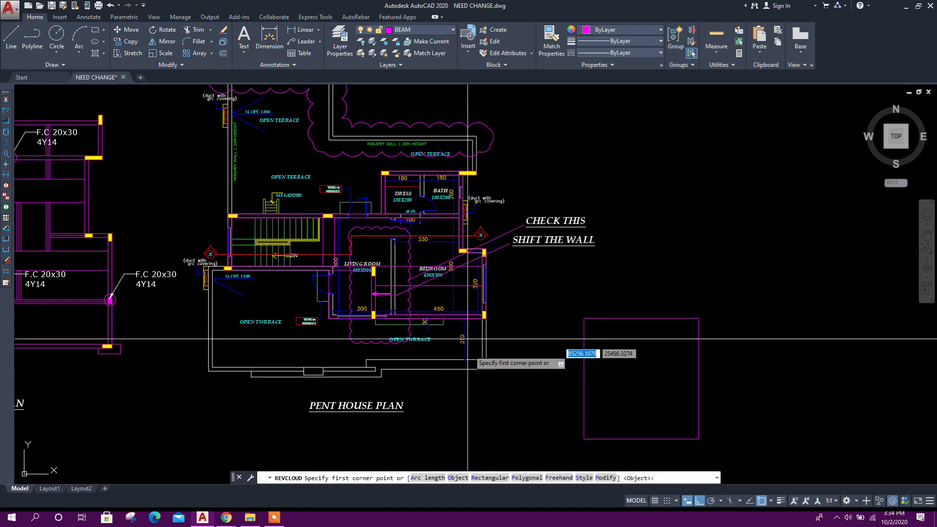
click(584, 478)
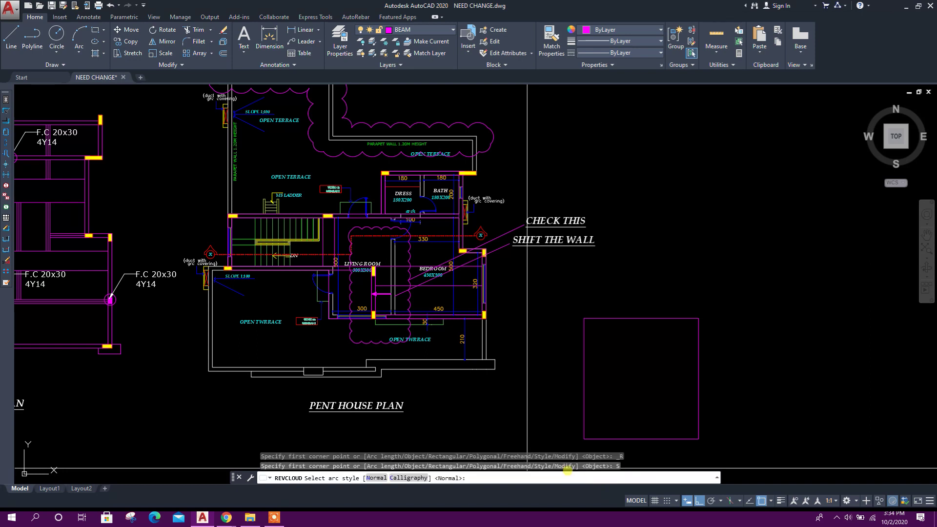
click(413, 479)
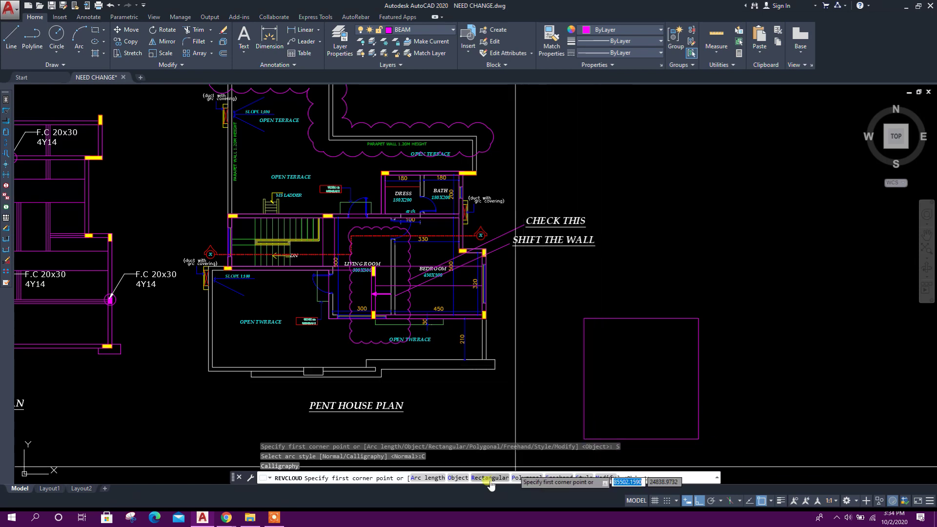
click(458, 478)
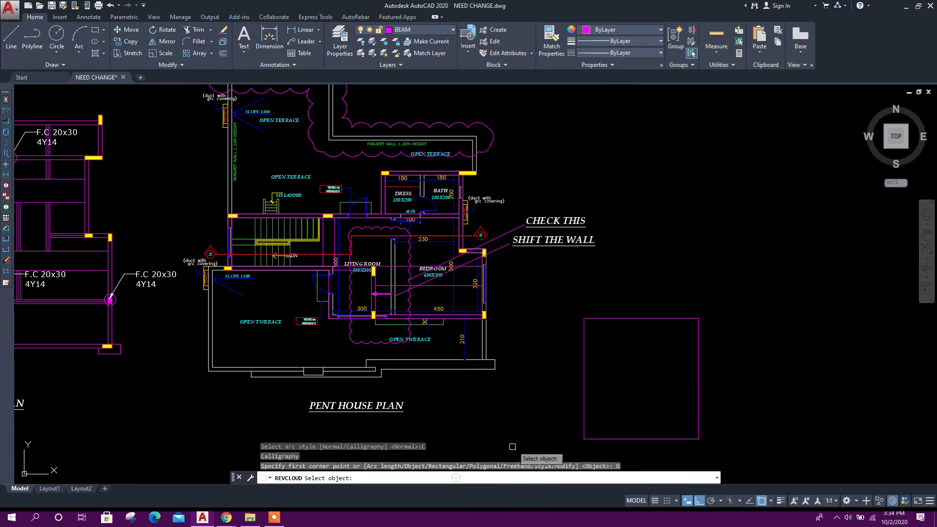
click(582, 364)
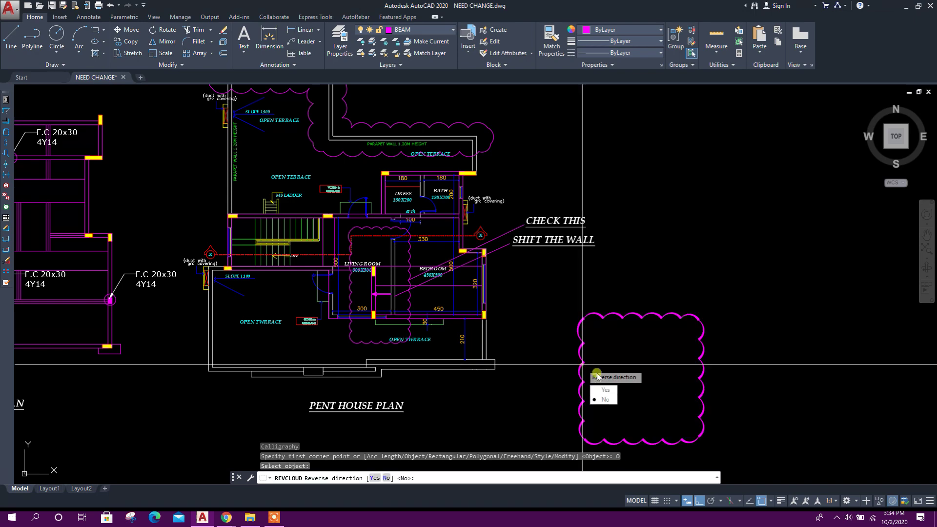
click(610, 401)
scroll(620, 377, up, 5)
scroll(498, 284, down, 2)
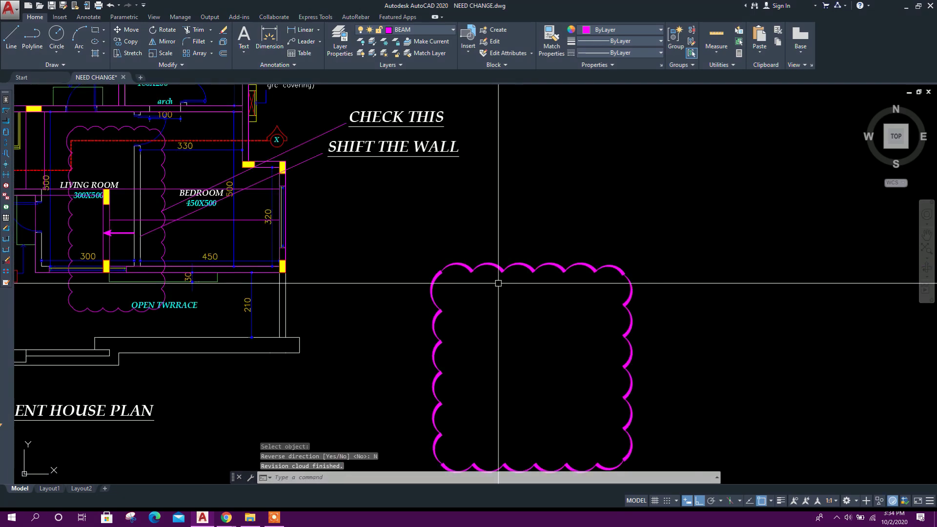
scroll(554, 366, up, 5)
scroll(600, 359, down, 8)
scroll(548, 339, up, 1)
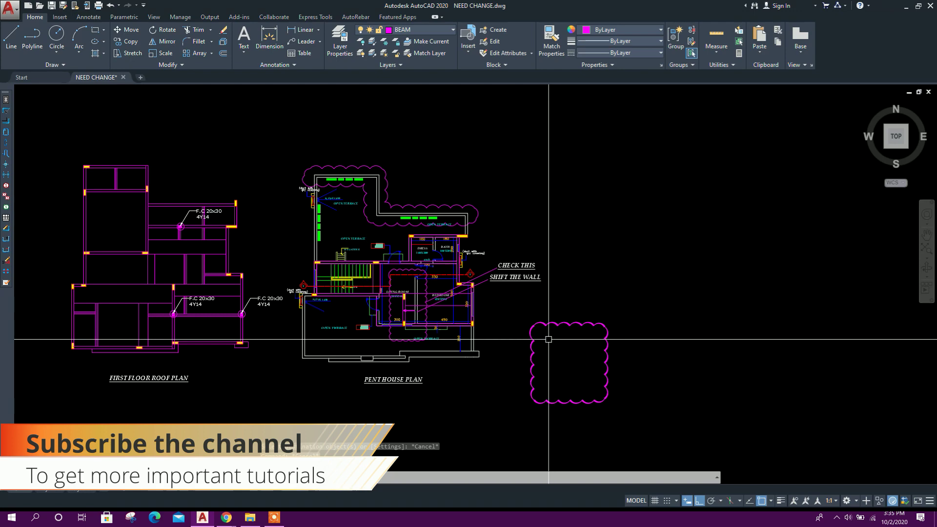
scroll(515, 330, up, 1)
scroll(430, 261, up, 2)
scroll(450, 303, down, 2)
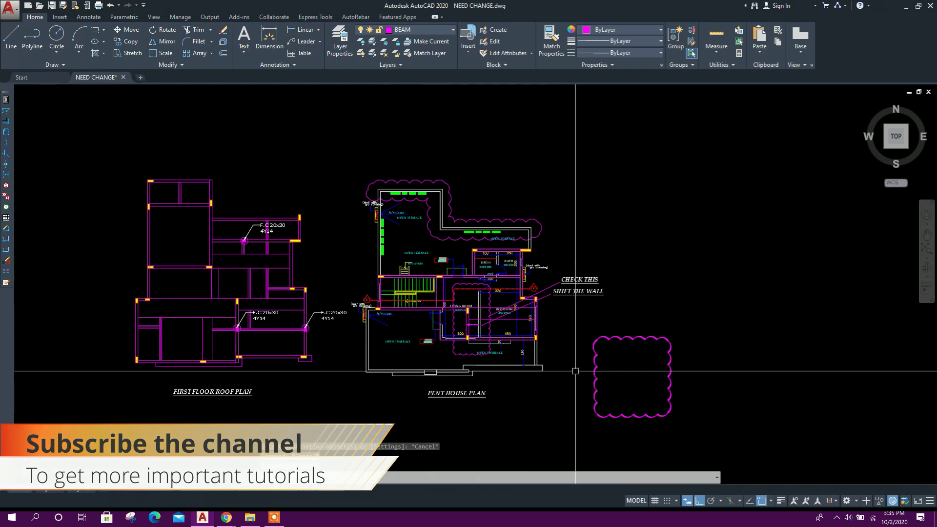
scroll(600, 344, up, 2)
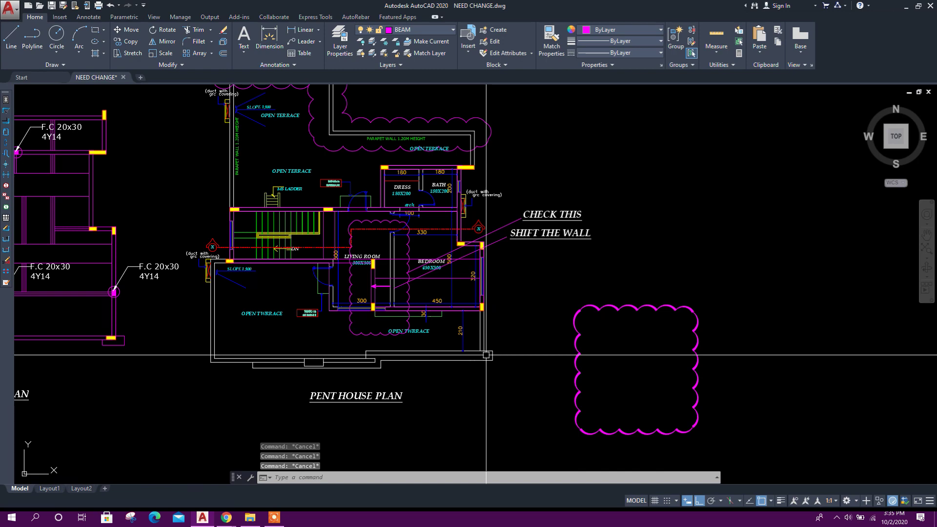
middle_drag(520, 348, 536, 383)
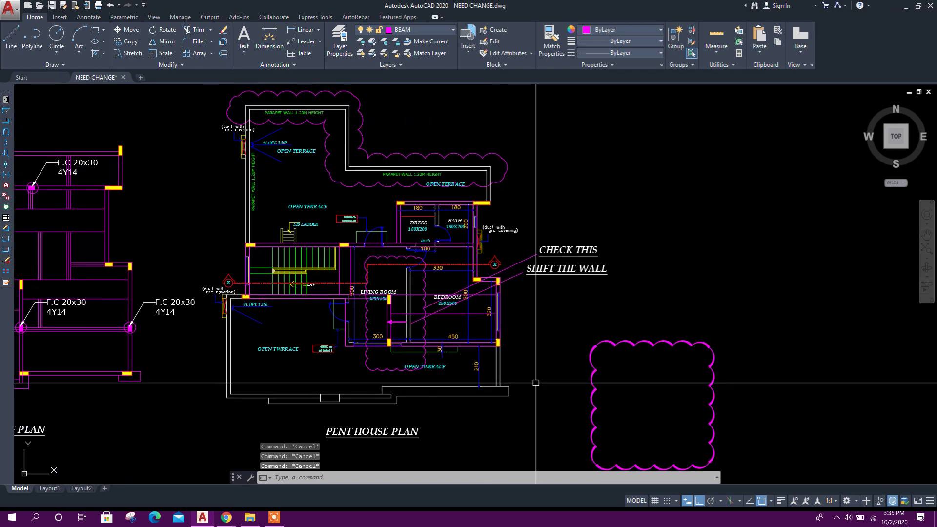